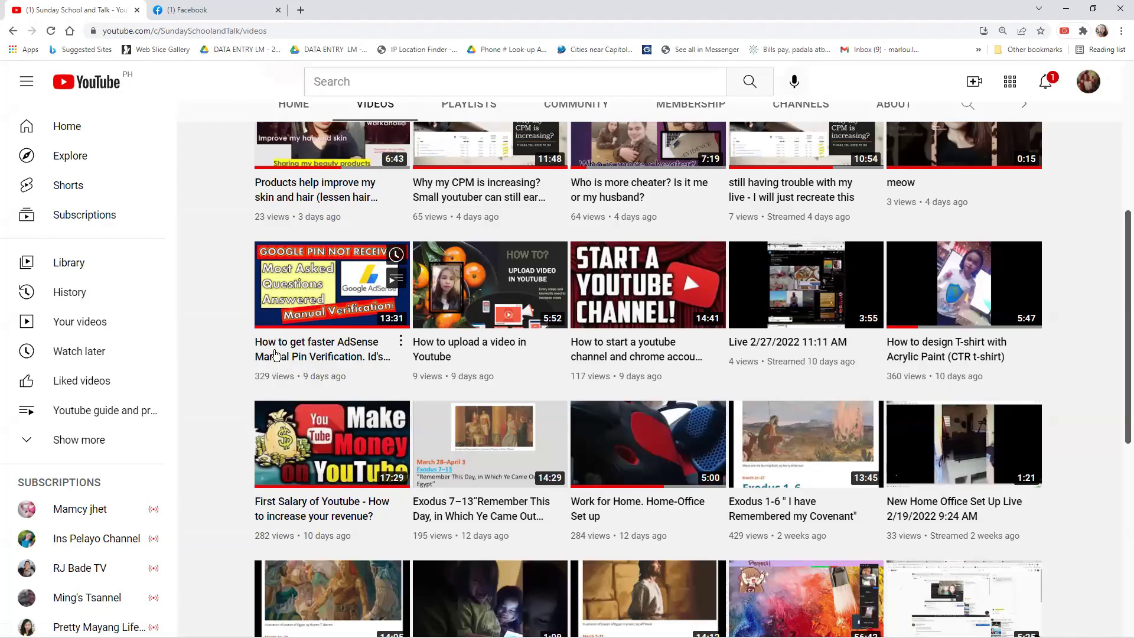
# Step: Open the Sunday School and Talk channel's Home tab and scroll past the featured video and Shorts
pyautogui.scroll(2, 276, 345)
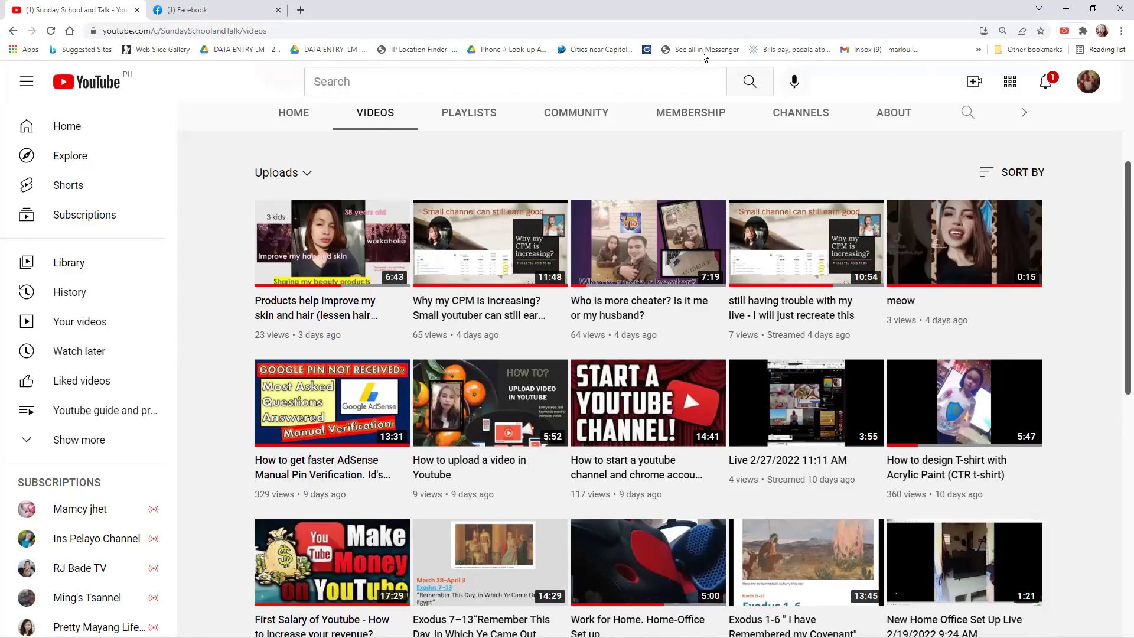
pyautogui.scroll(4, 398, 379)
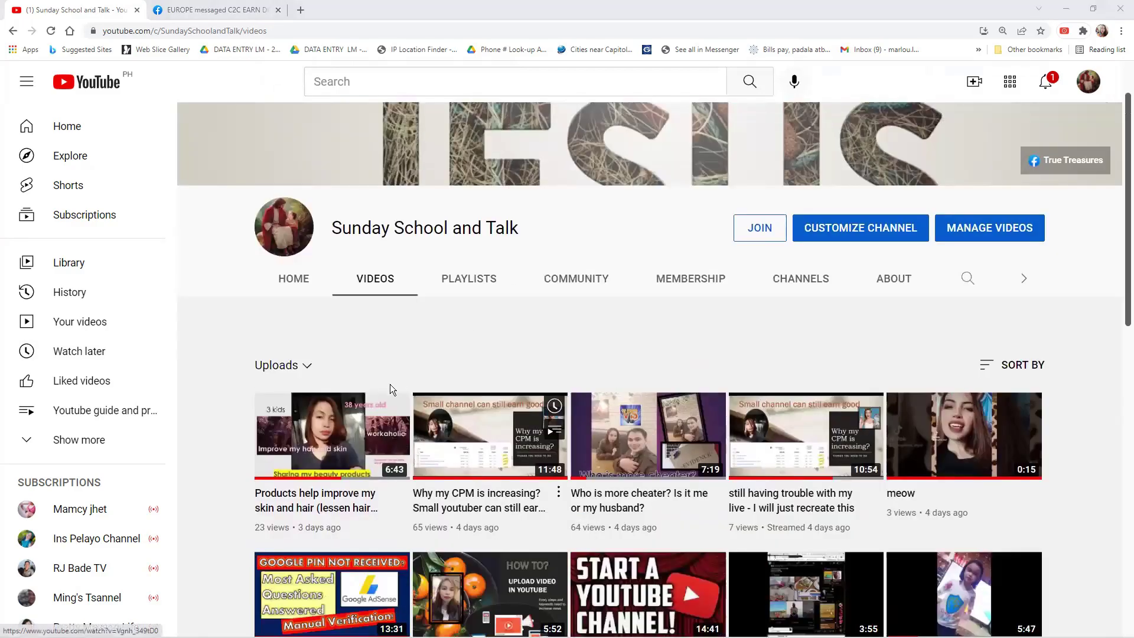
pyautogui.scroll(-2, 298, 236)
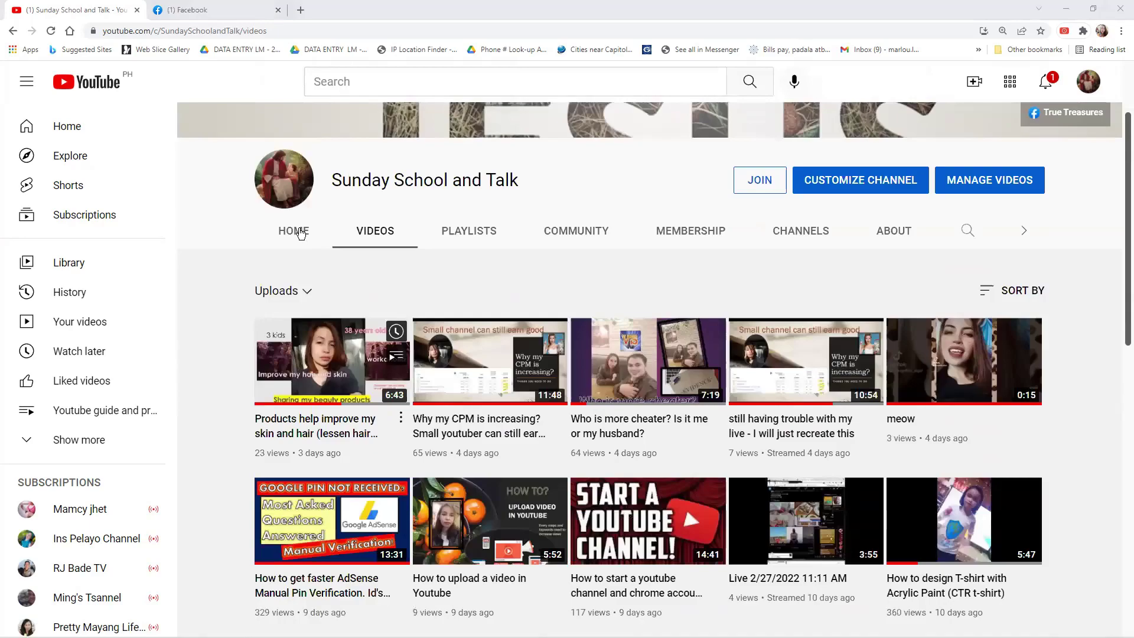
pyautogui.click(297, 234)
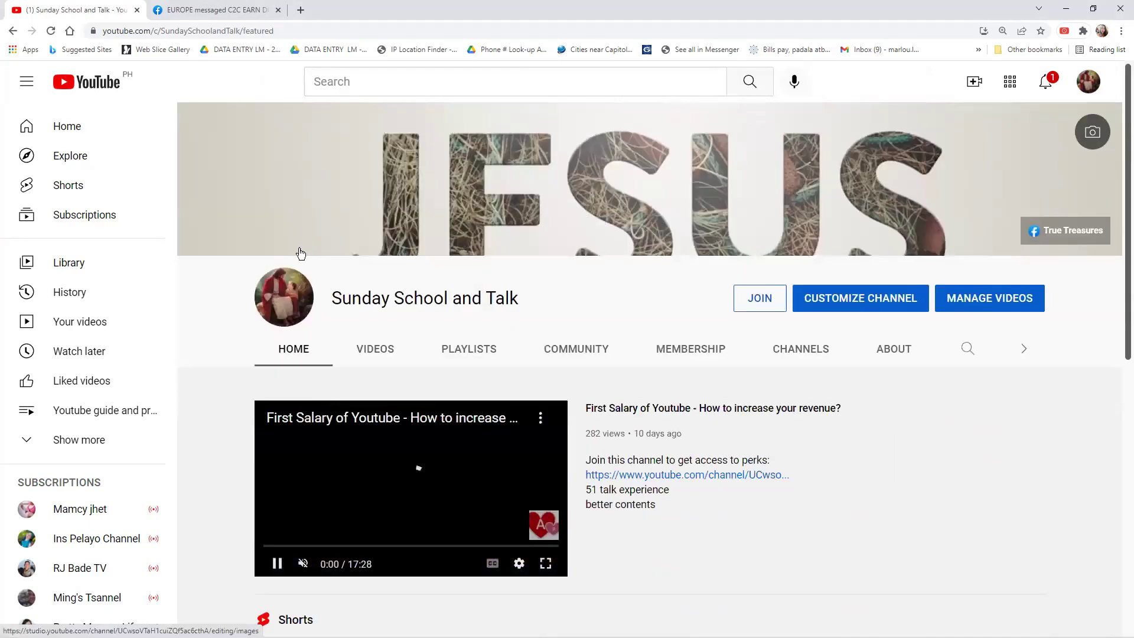
pyautogui.scroll(-2, 555, 413)
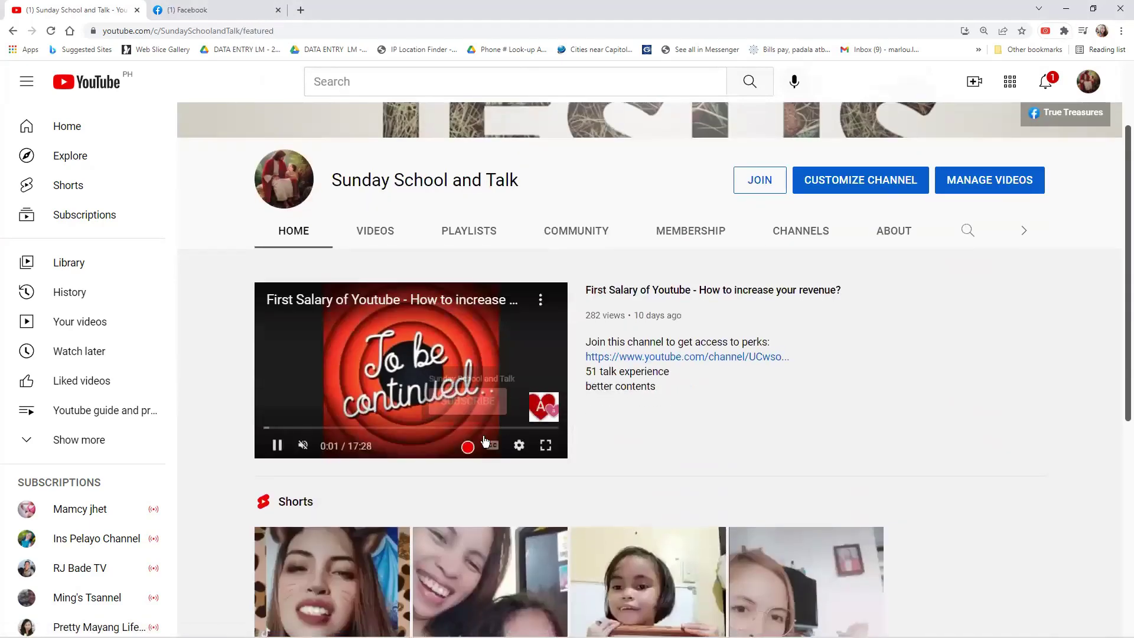
pyautogui.scroll(-2, 553, 420)
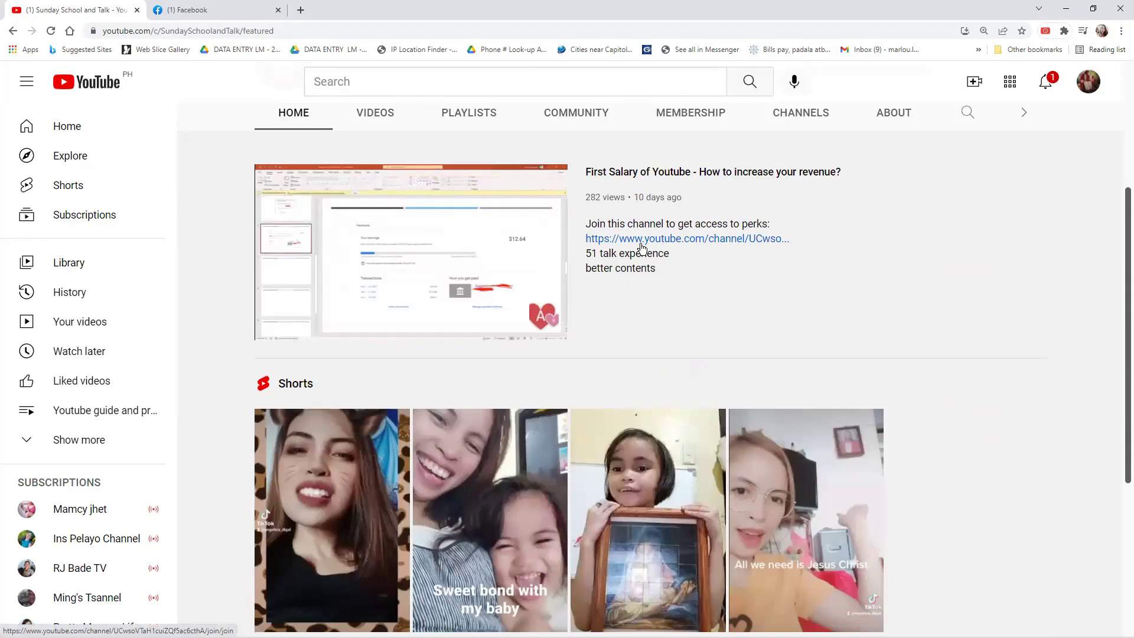
pyautogui.scroll(-2, 375, 333)
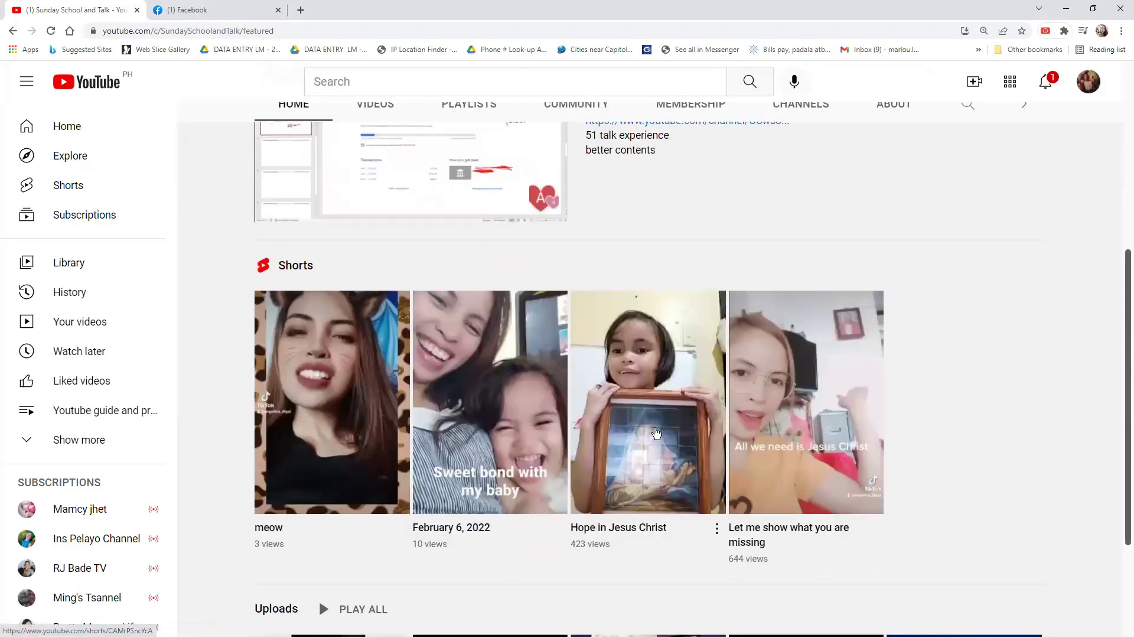
pyautogui.scroll(-2, 654, 432)
pyautogui.scroll(-1, 632, 433)
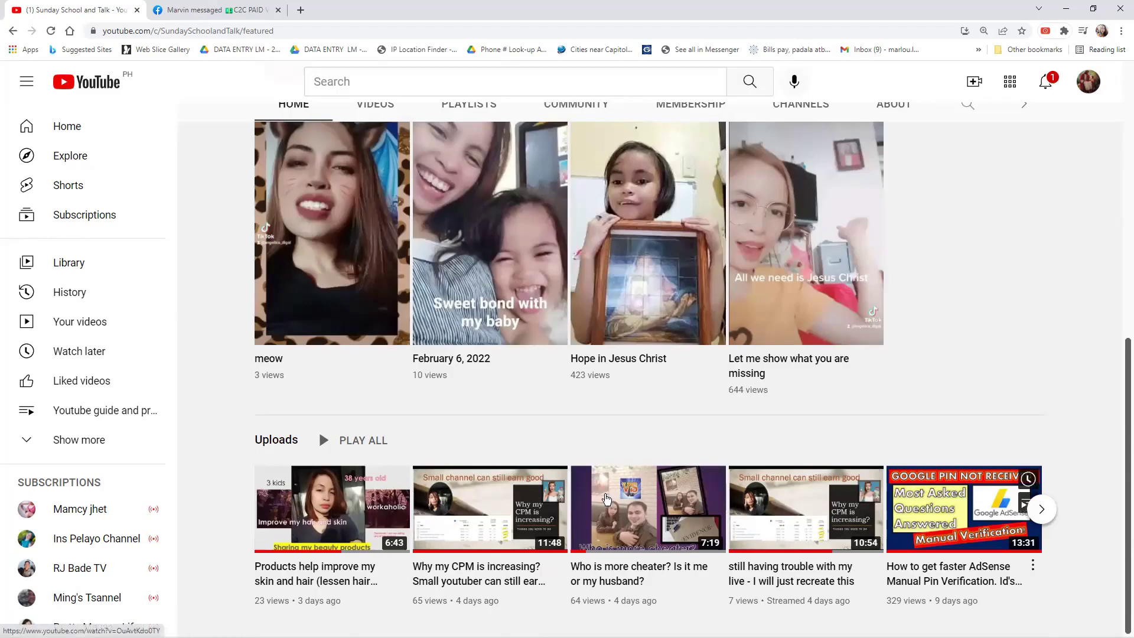
pyautogui.scroll(5, 606, 499)
# Step: Switch to the channel's Videos tab and scroll down through the uploads grid
pyautogui.click(378, 299)
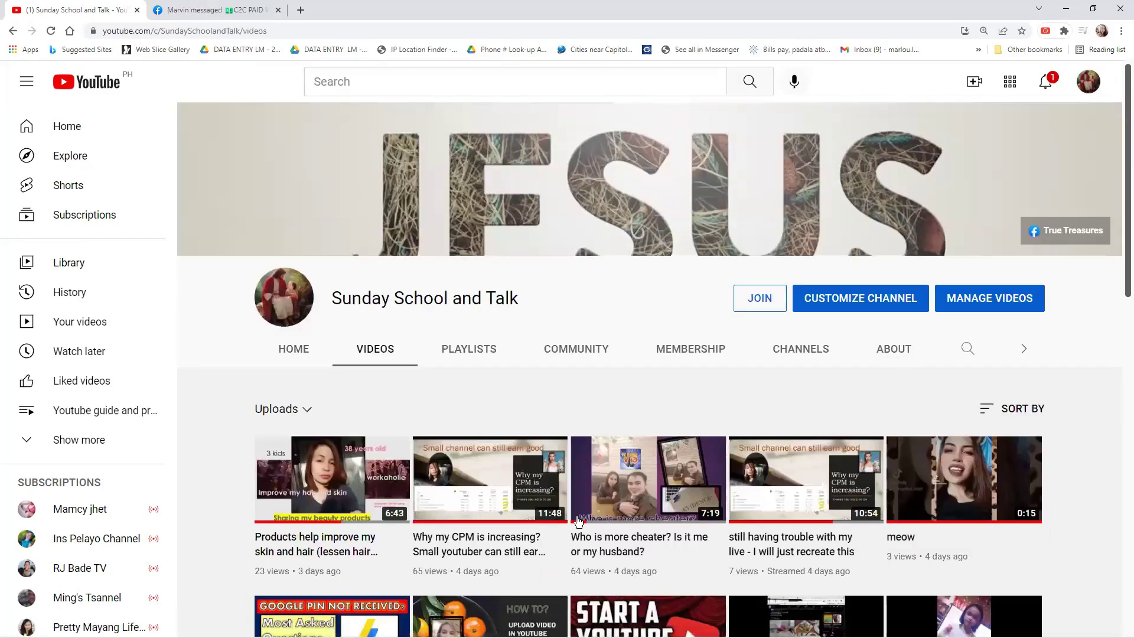
pyautogui.scroll(-12, 832, 493)
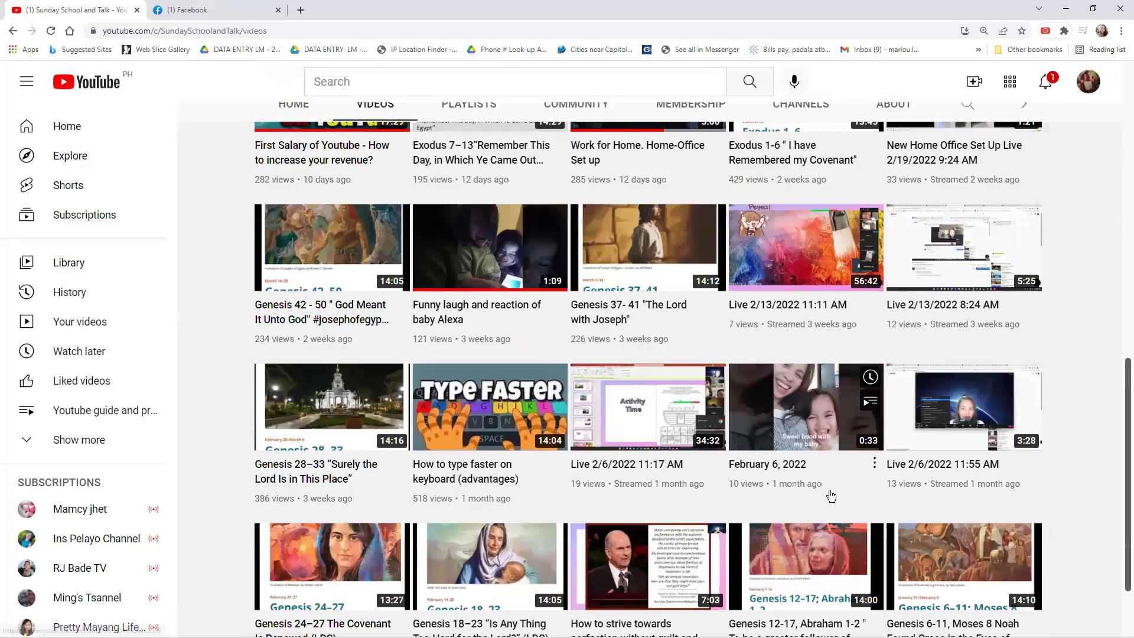
pyautogui.scroll(-2, 715, 567)
pyautogui.scroll(-10, 716, 570)
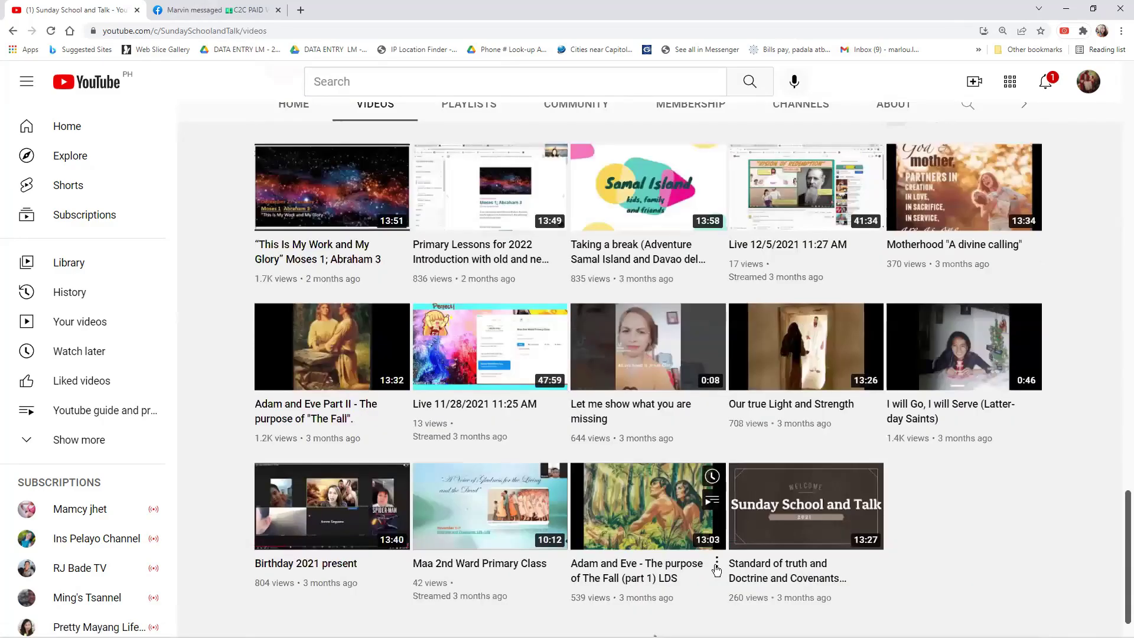
pyautogui.scroll(-5, 716, 570)
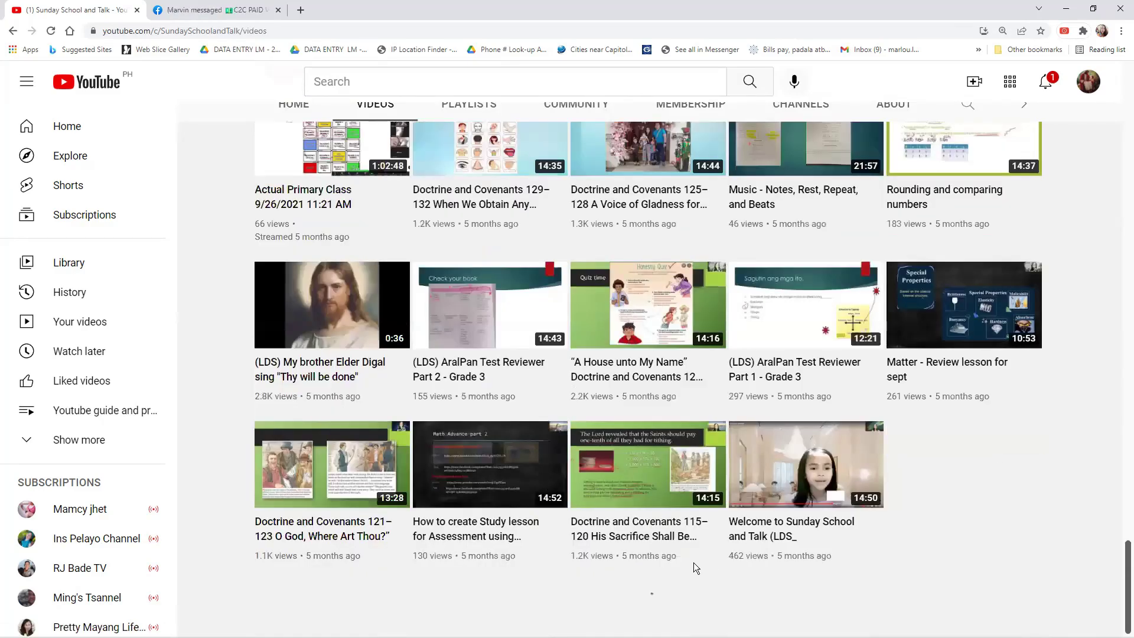
pyautogui.scroll(-6, 712, 517)
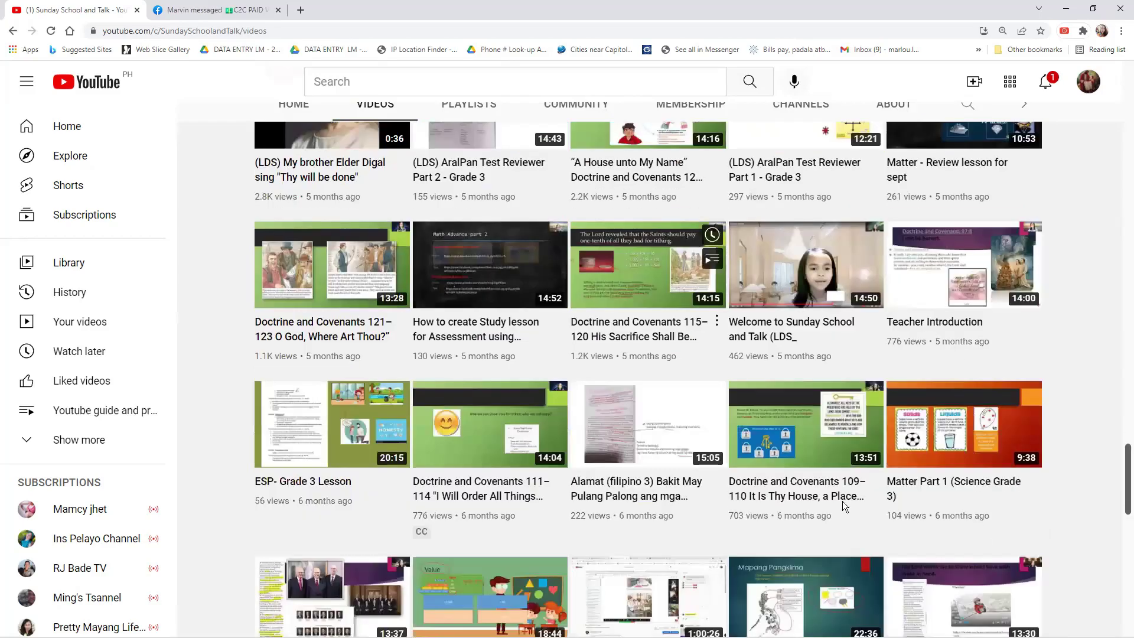
pyautogui.scroll(-2, 817, 514)
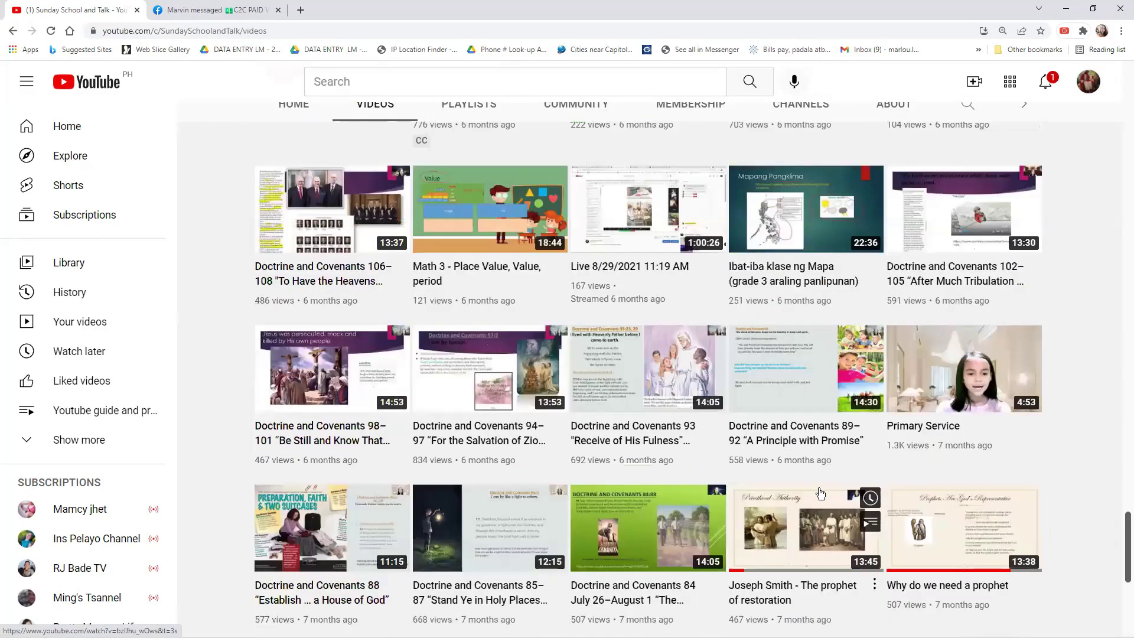
pyautogui.scroll(-5, 649, 521)
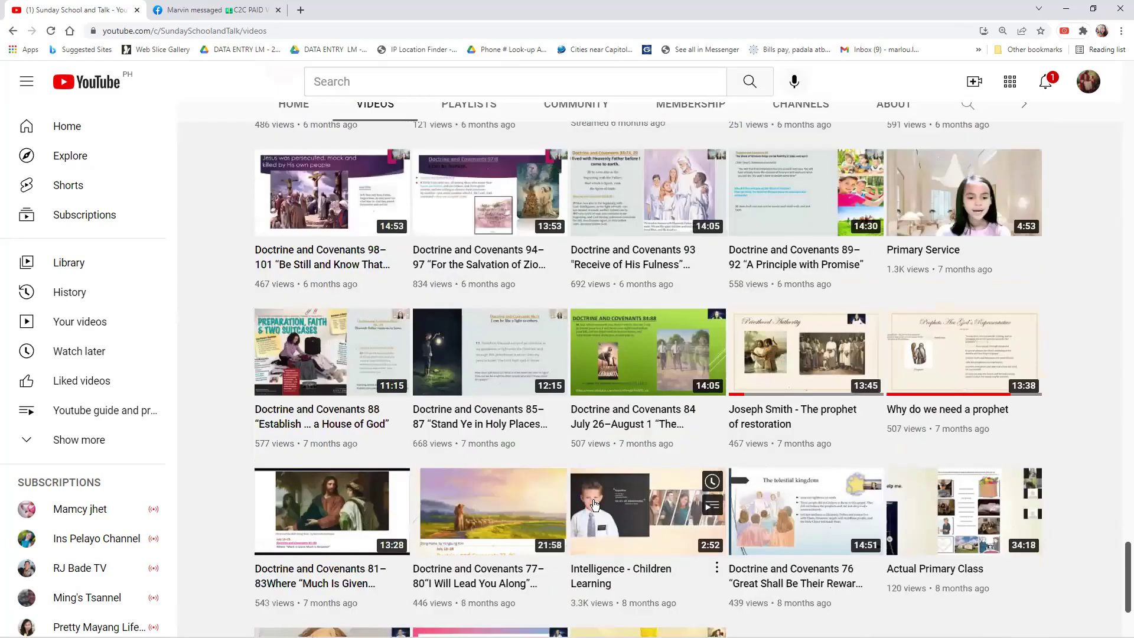
# Step: Scroll back to the top, where 'Products help improve my skin and hair' leads the grid
pyautogui.scroll(15, 939, 338)
pyautogui.scroll(2, 939, 338)
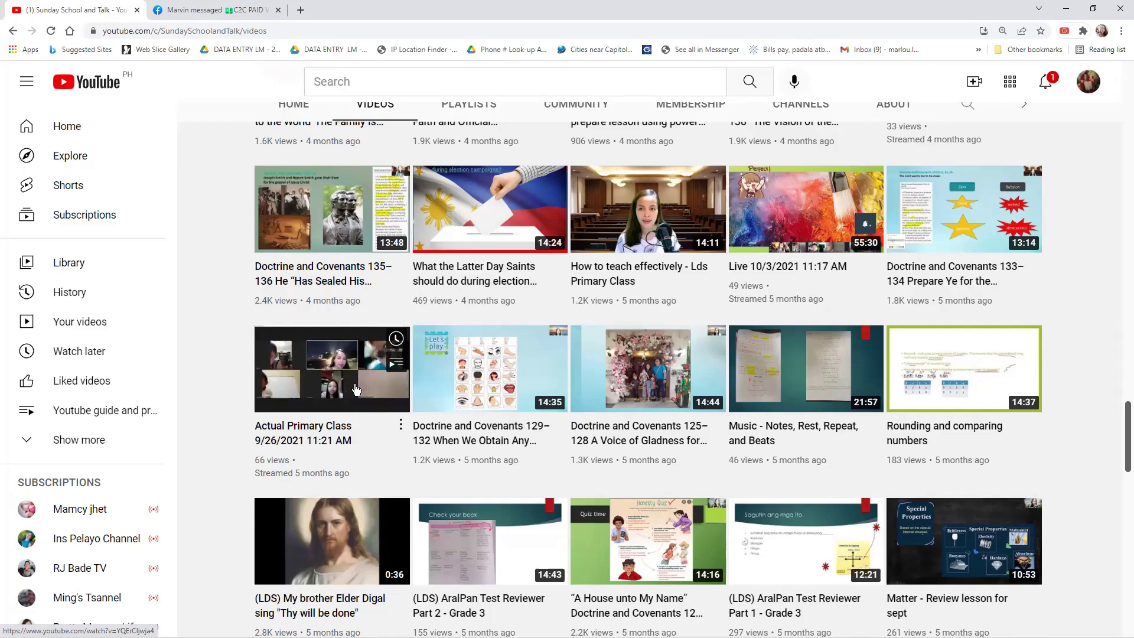
pyautogui.scroll(2, 417, 383)
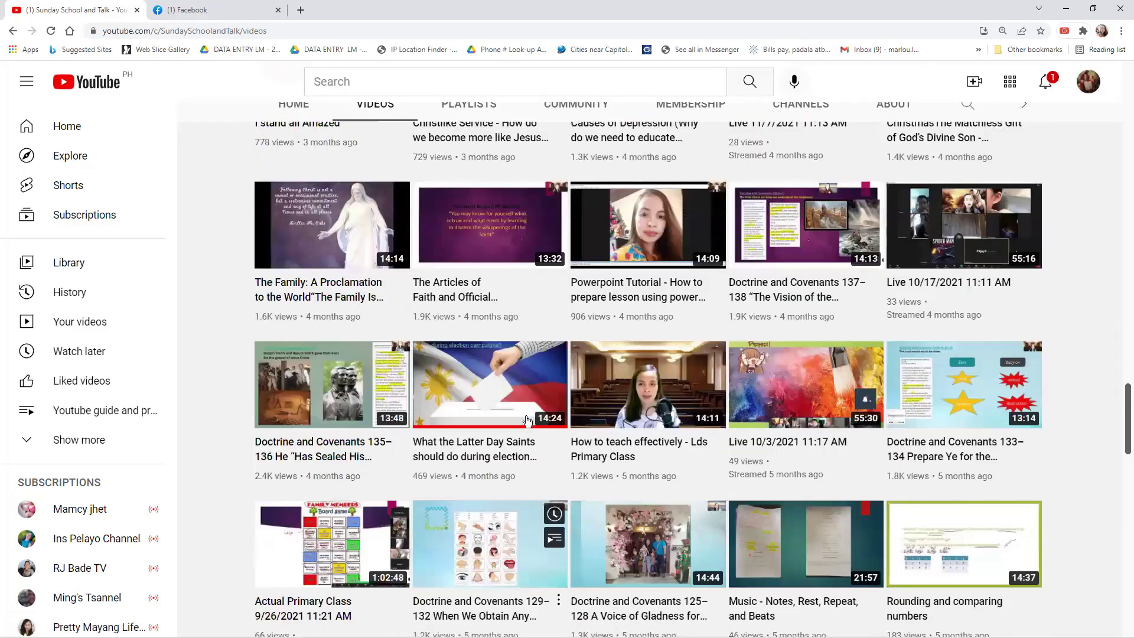
pyautogui.scroll(4, 539, 432)
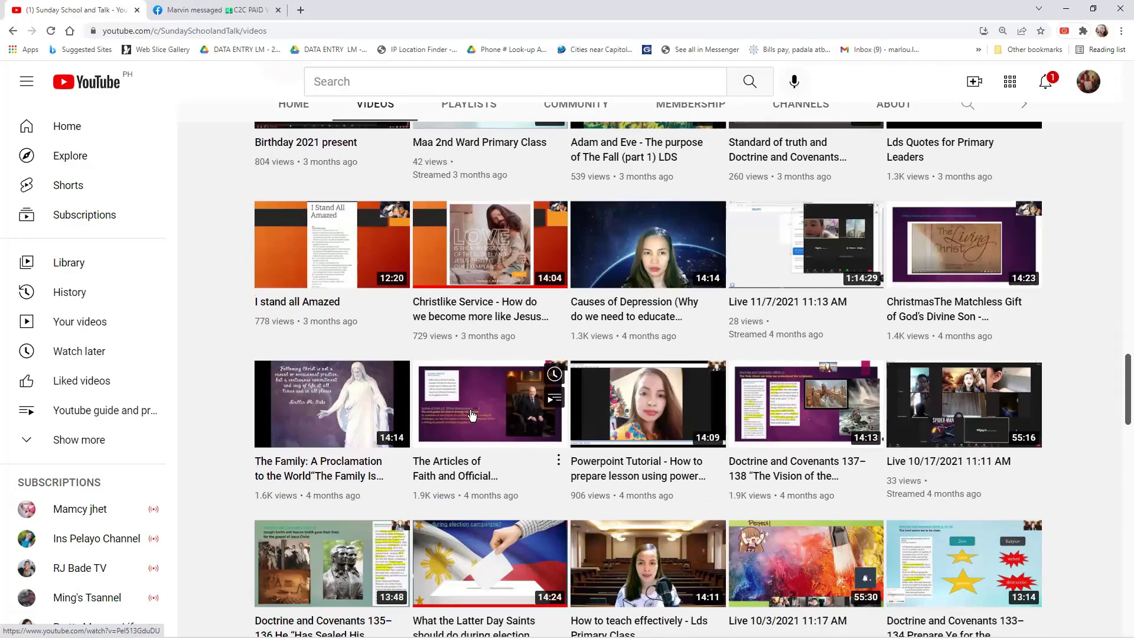
pyautogui.scroll(2, 493, 423)
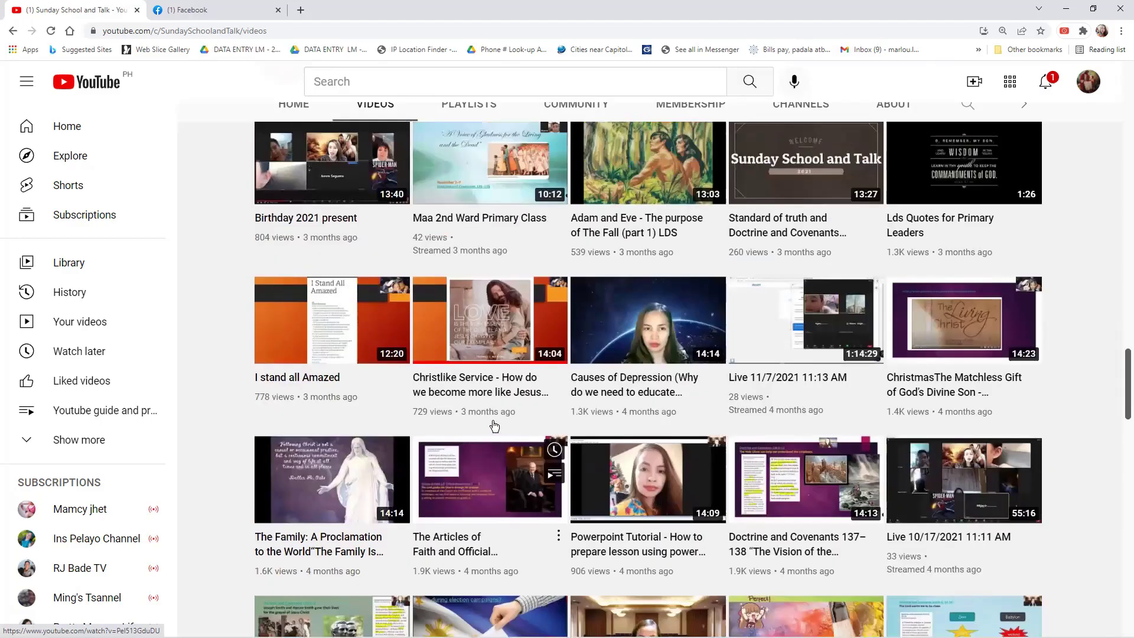
pyautogui.scroll(2, 495, 426)
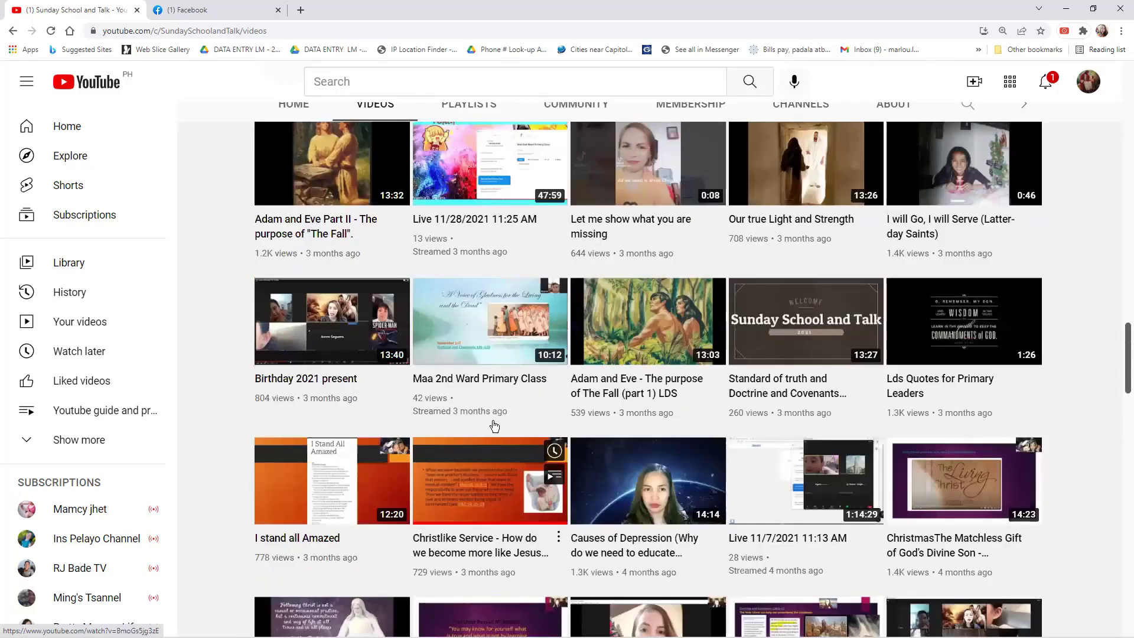
pyautogui.scroll(4, 617, 493)
pyautogui.scroll(8, 617, 492)
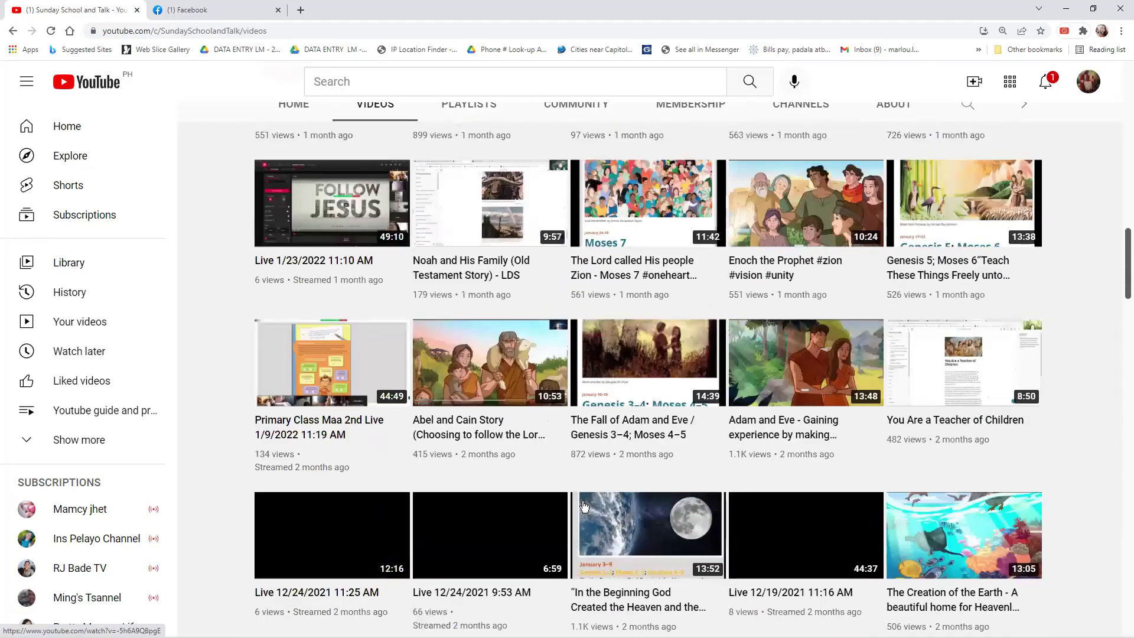
pyautogui.scroll(4, 559, 482)
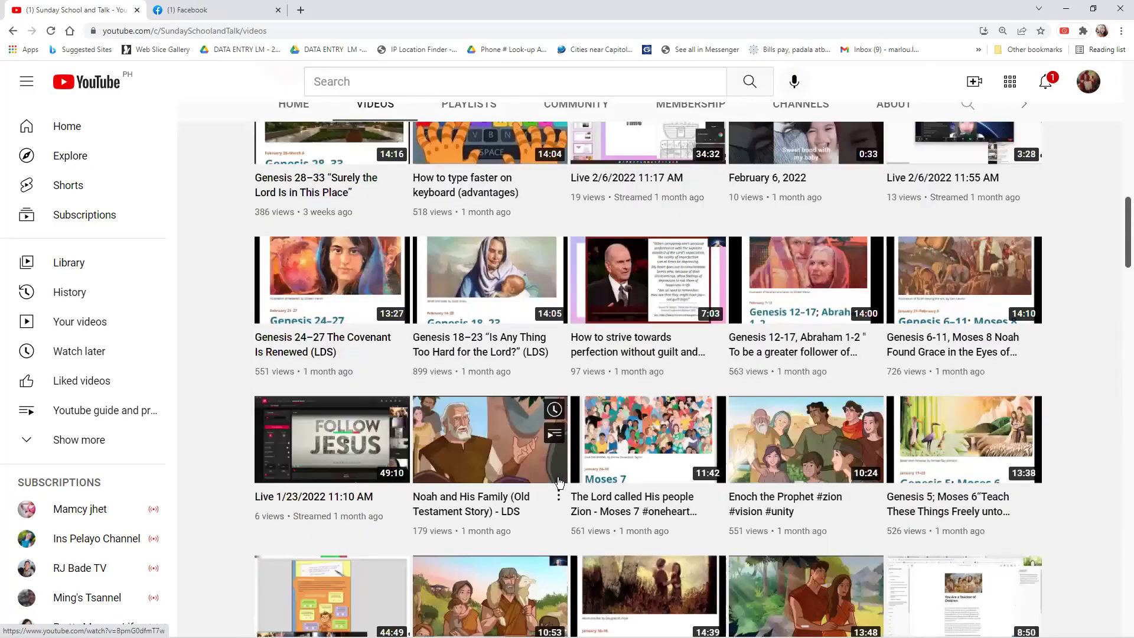
pyautogui.scroll(4, 513, 482)
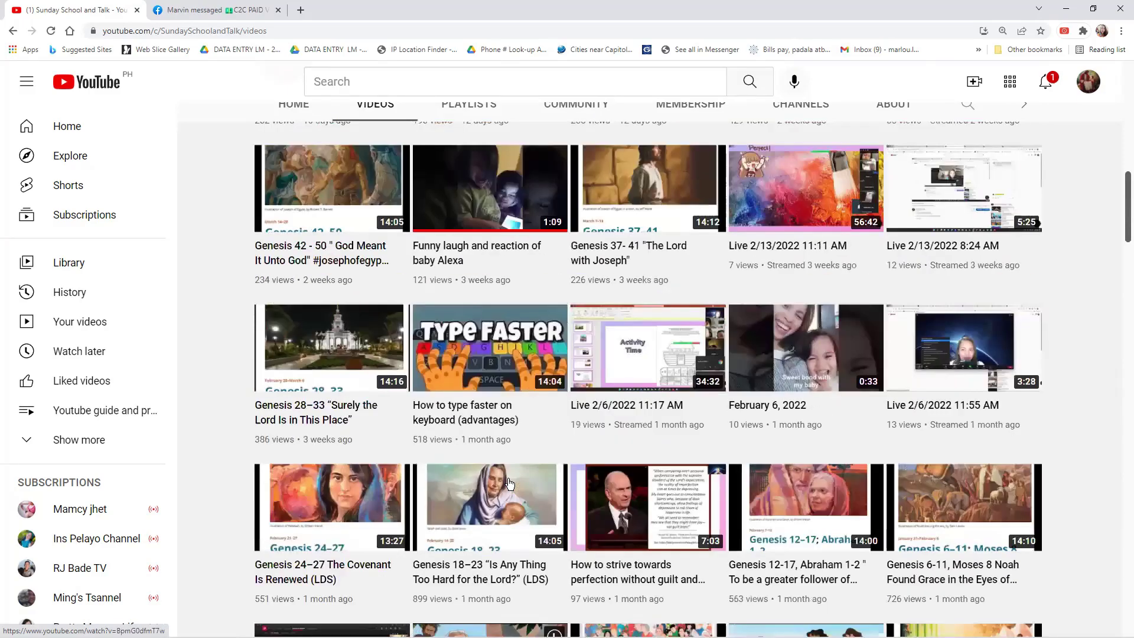
pyautogui.scroll(4, 509, 483)
pyautogui.scroll(8, 509, 483)
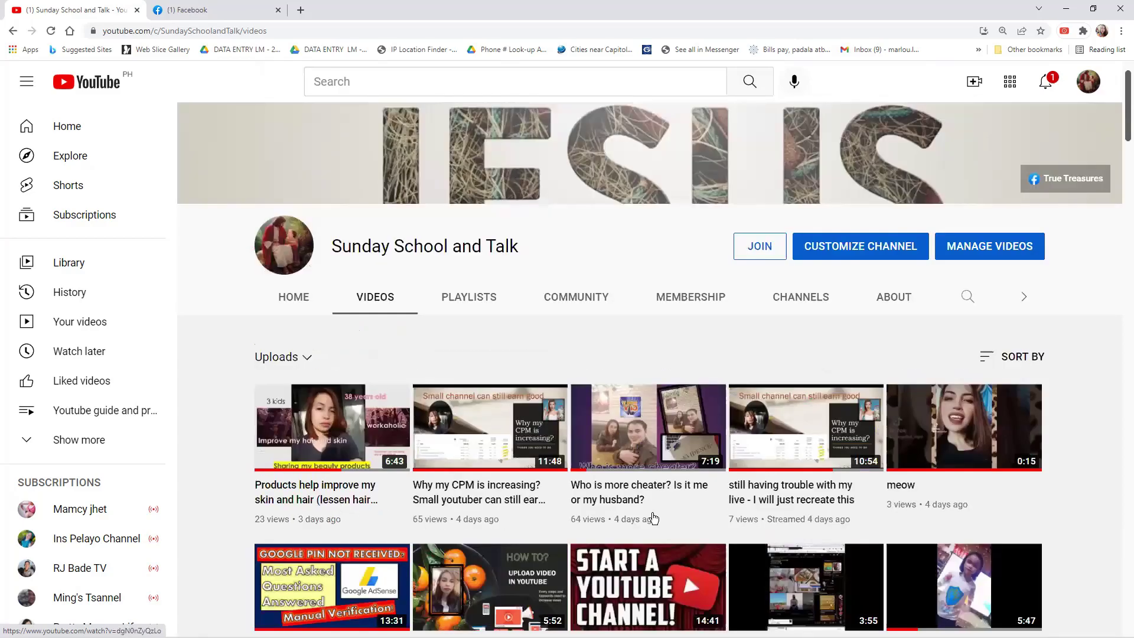
pyautogui.scroll(-2, 998, 438)
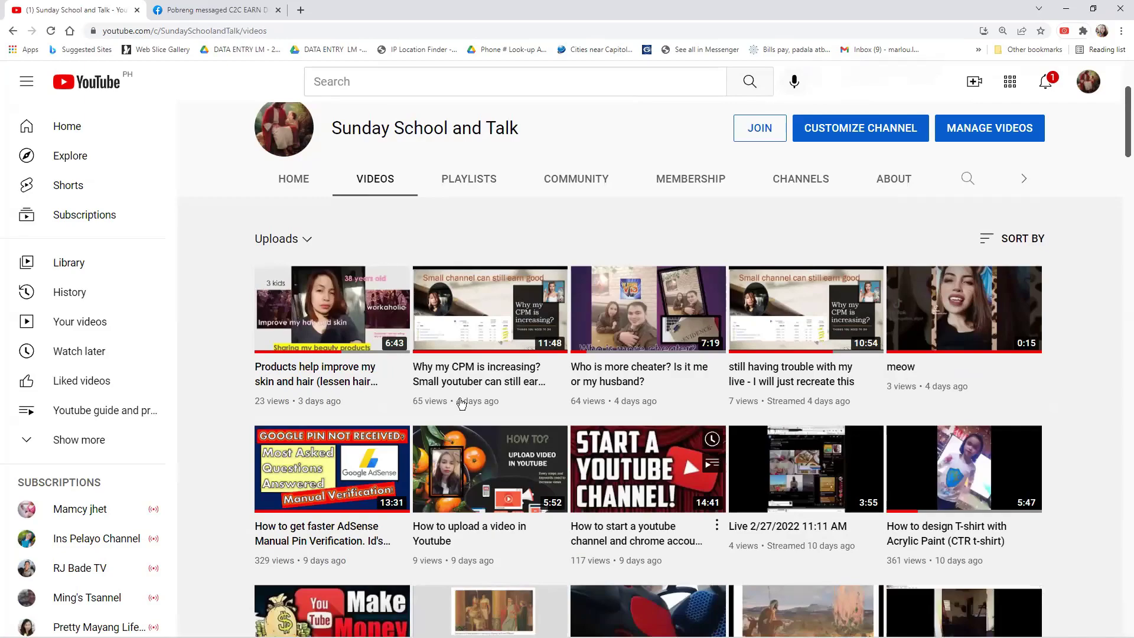
# Step: Show the channel's Playlists tab, advancing Created playlists to 5 hrs prio playlist and Special Features
pyautogui.click(481, 179)
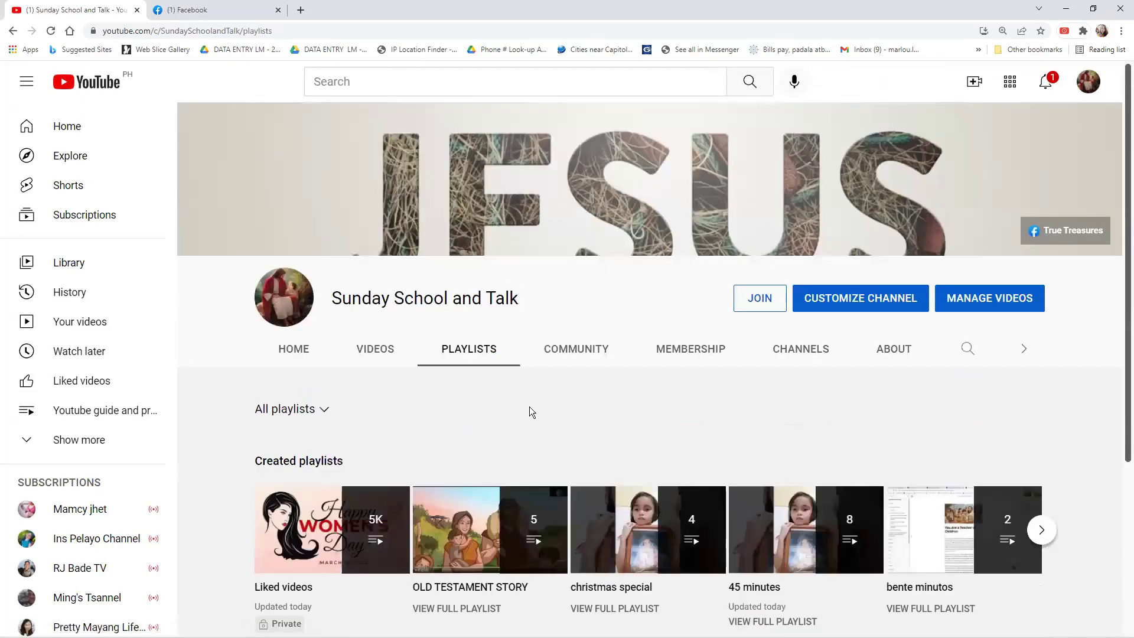
pyautogui.scroll(-4, 529, 407)
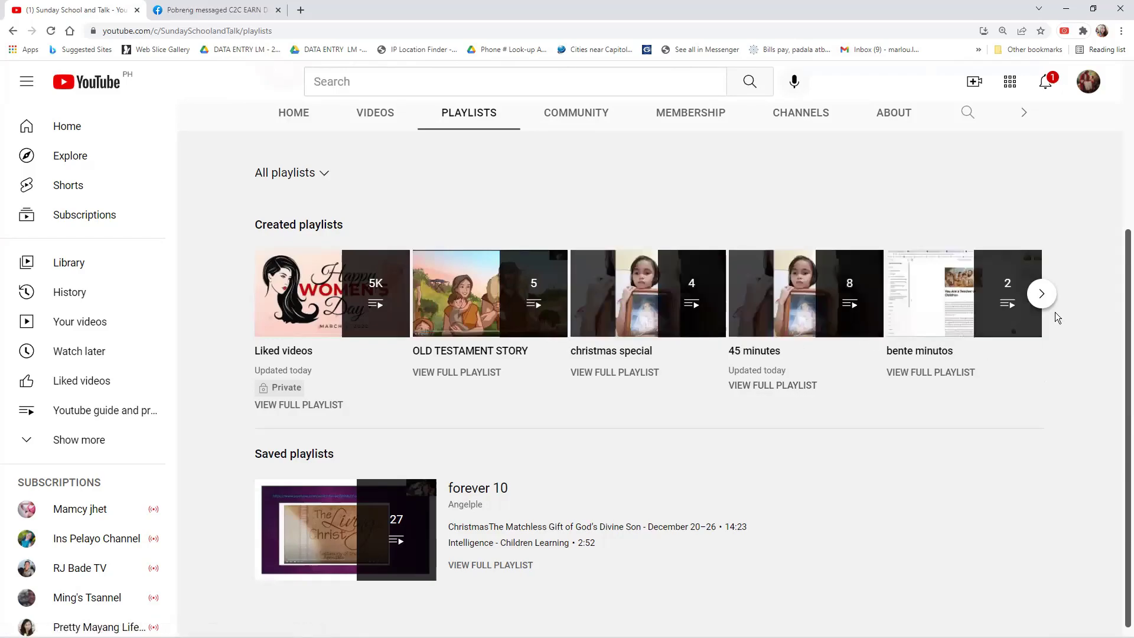
pyautogui.click(1040, 295)
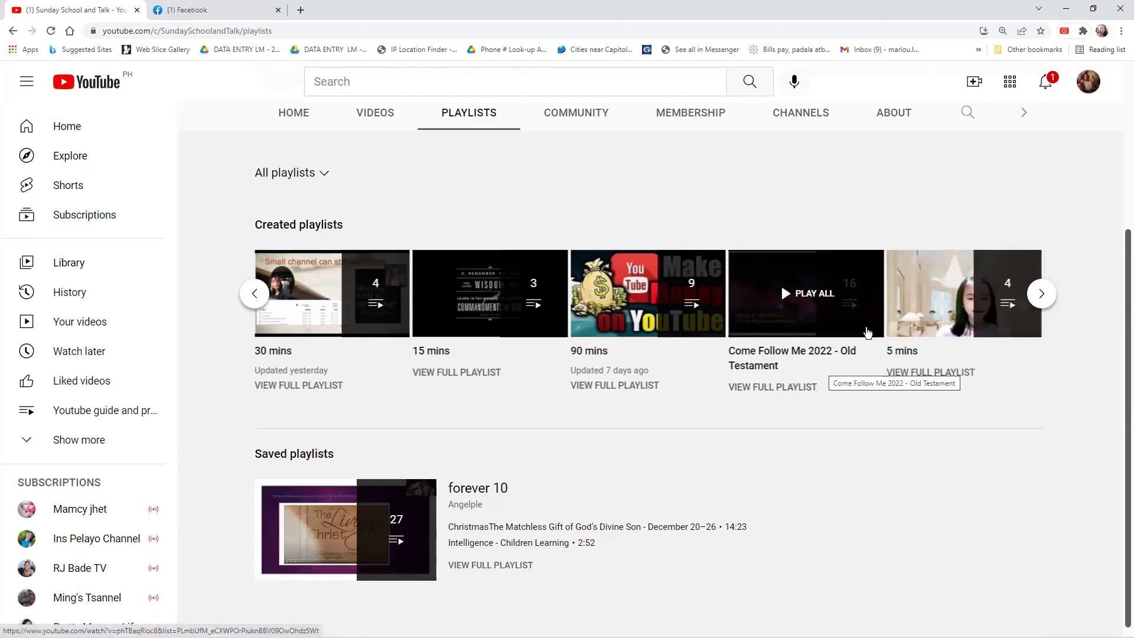
pyautogui.click(1038, 299)
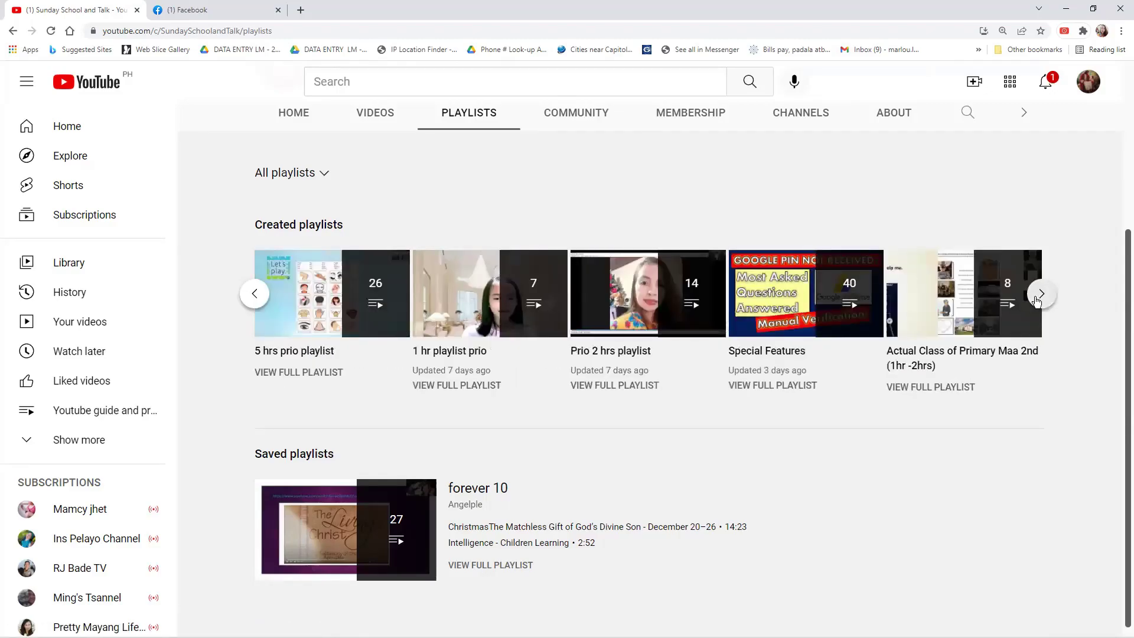
pyautogui.click(1038, 298)
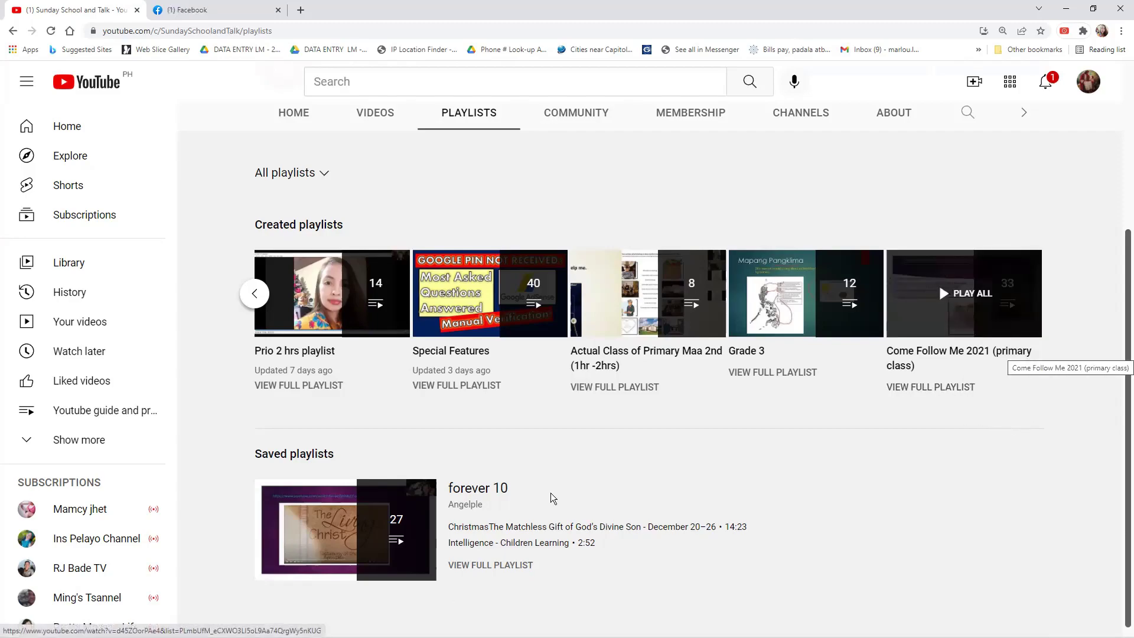
pyautogui.scroll(4, 553, 498)
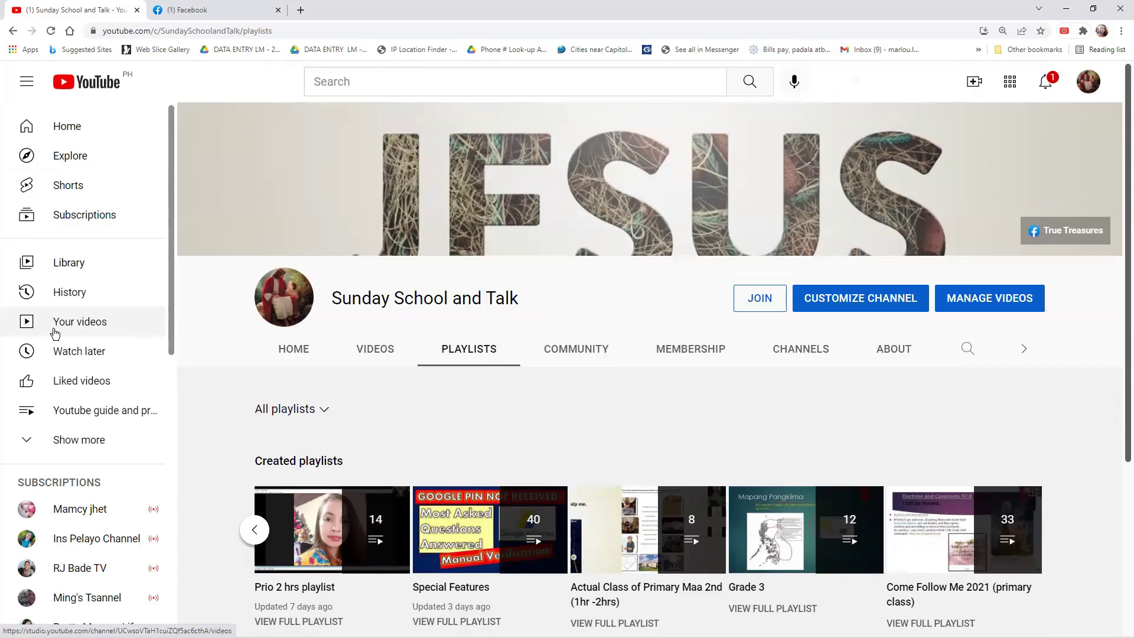
# Step: Open Your videos in a new tab and browse the channel's uploaded videos
pyautogui.rightClick(83, 332)
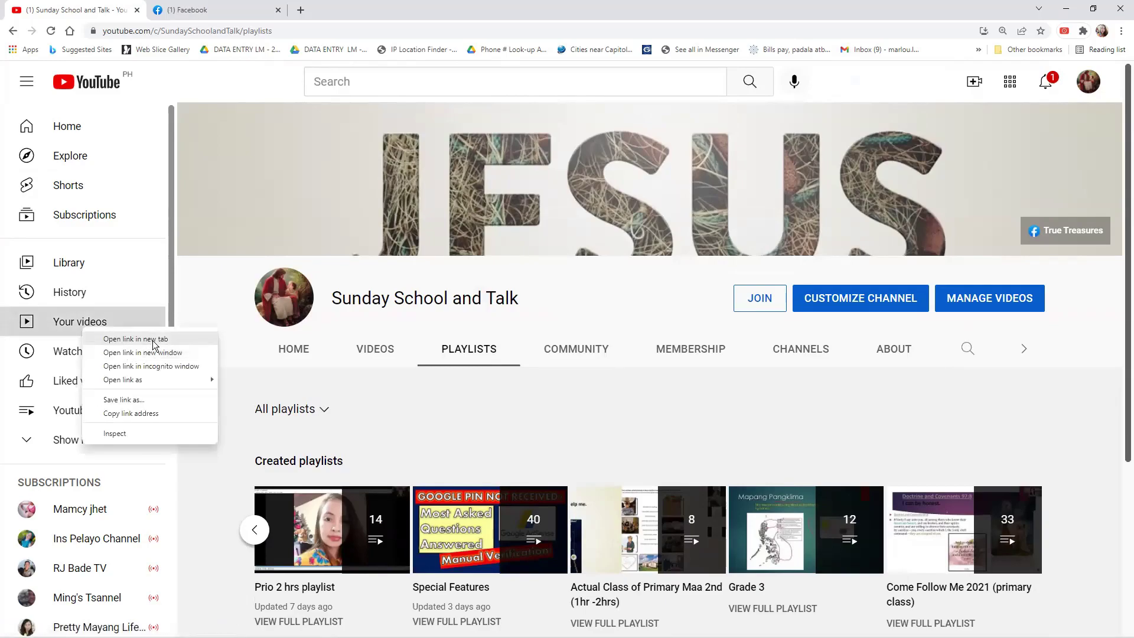
pyautogui.click(154, 341)
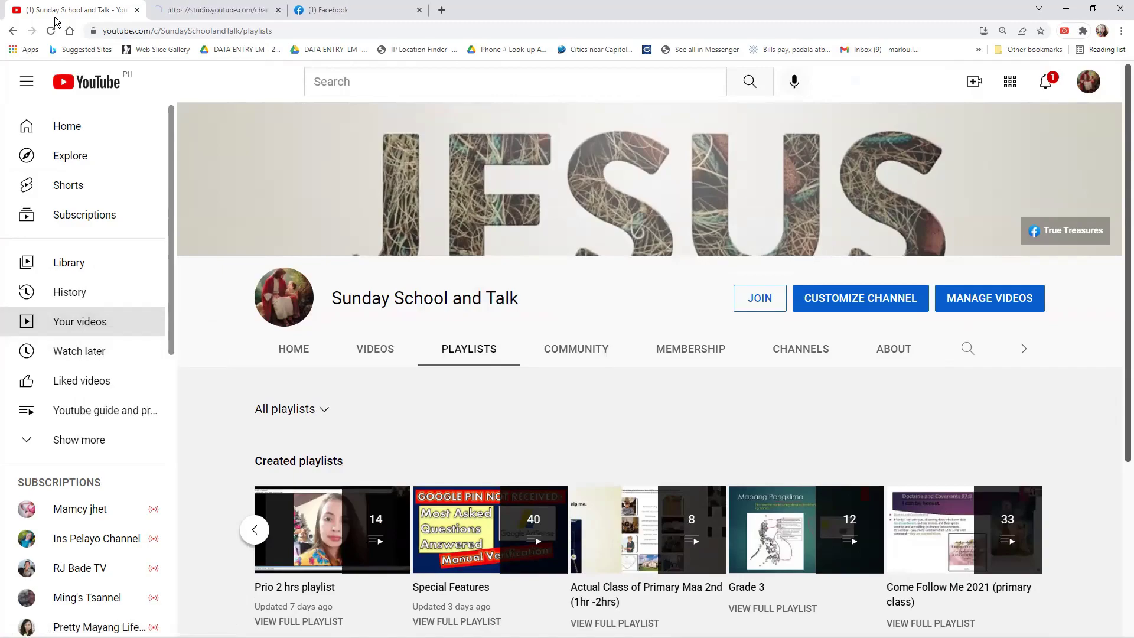
pyautogui.click(373, 354)
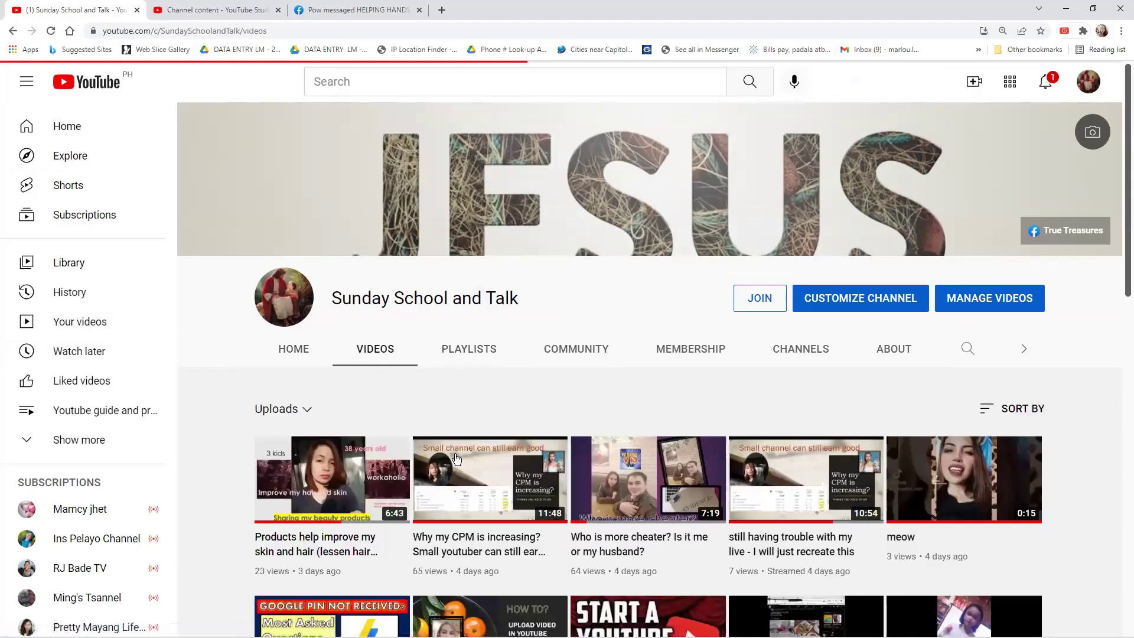
pyautogui.scroll(-2, 164, 389)
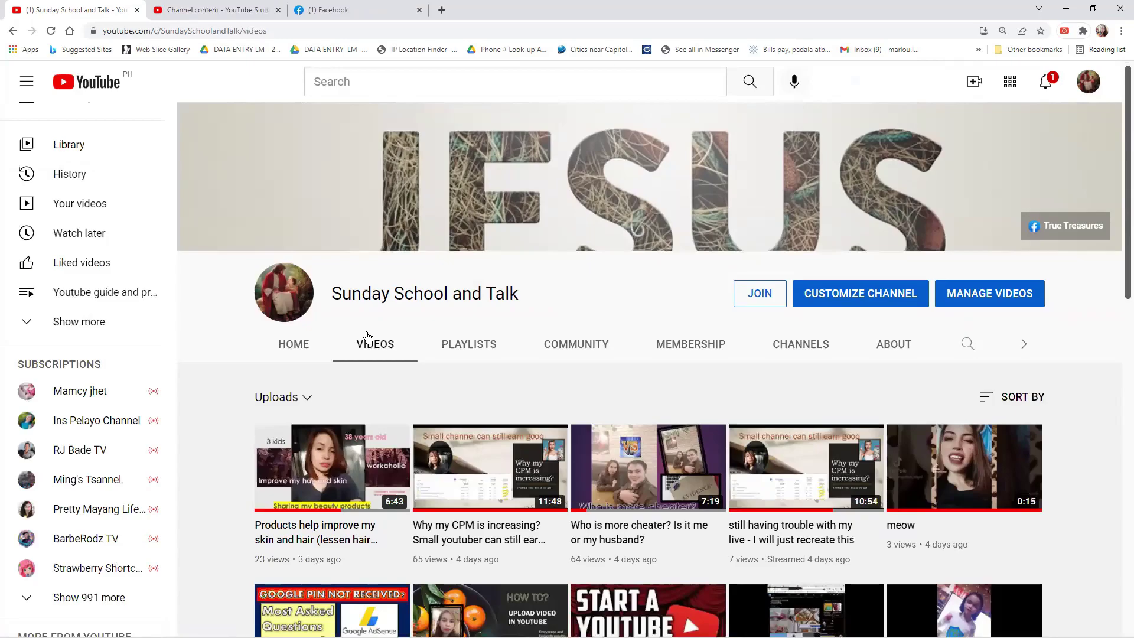
pyautogui.scroll(-2, 784, 486)
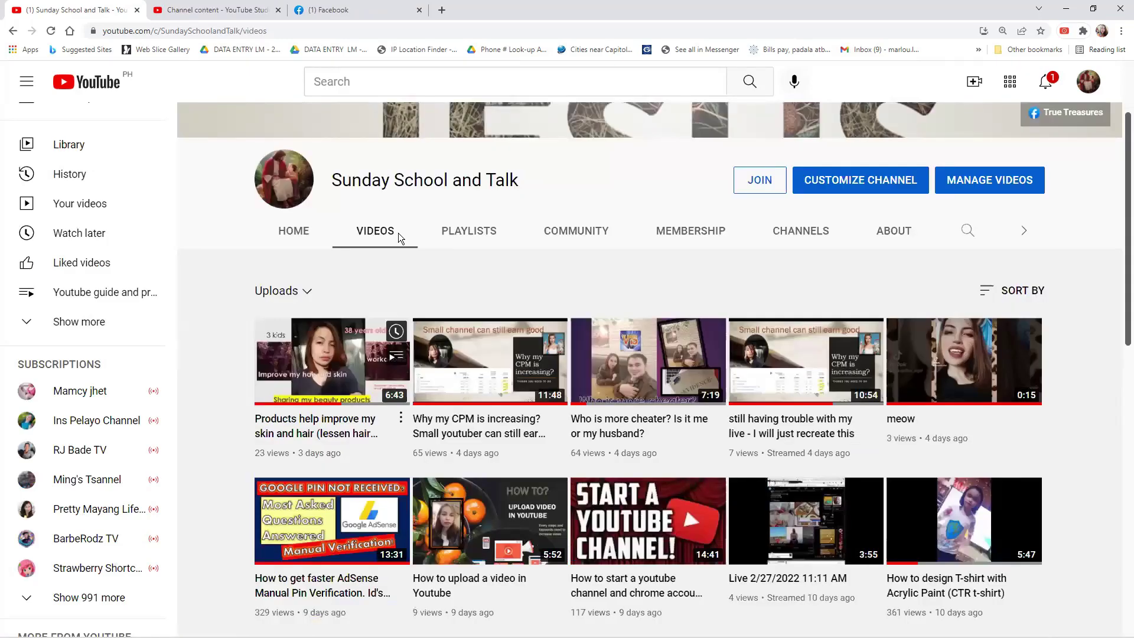
# Step: Go to Studio's Playlists section and open the 45 minutes playlist
pyautogui.click(226, 11)
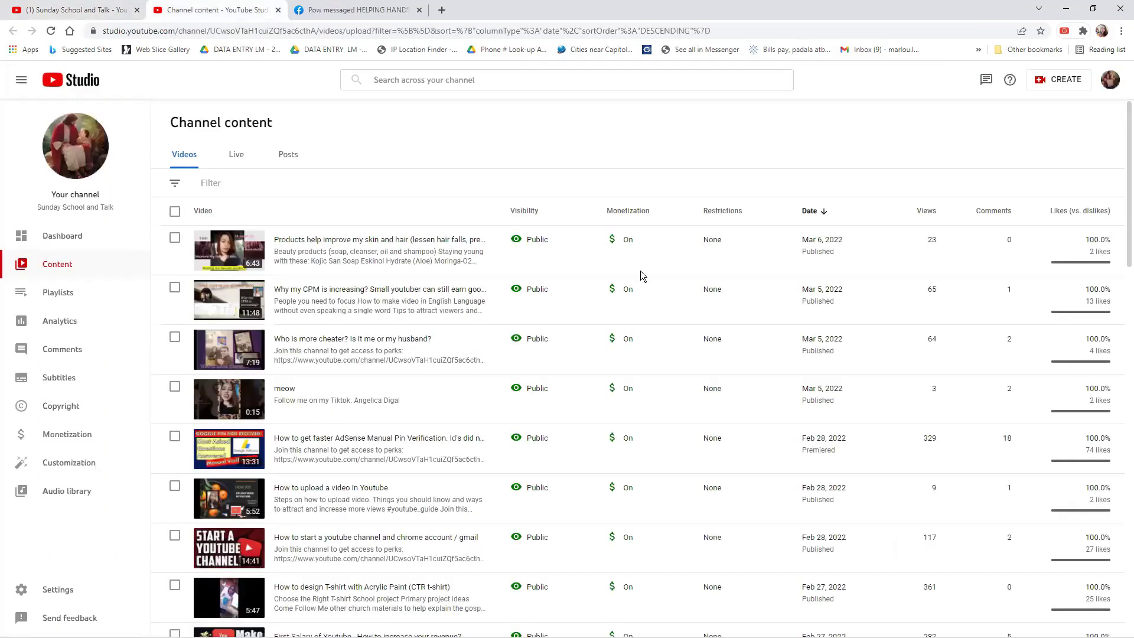
pyautogui.click(70, 298)
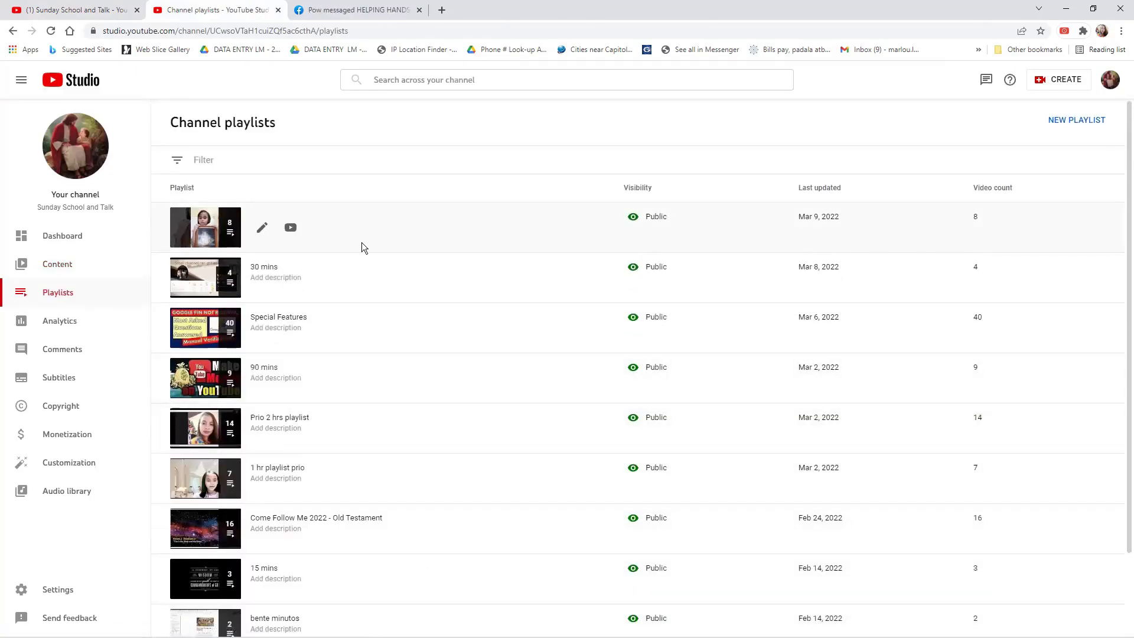
pyautogui.click(262, 227)
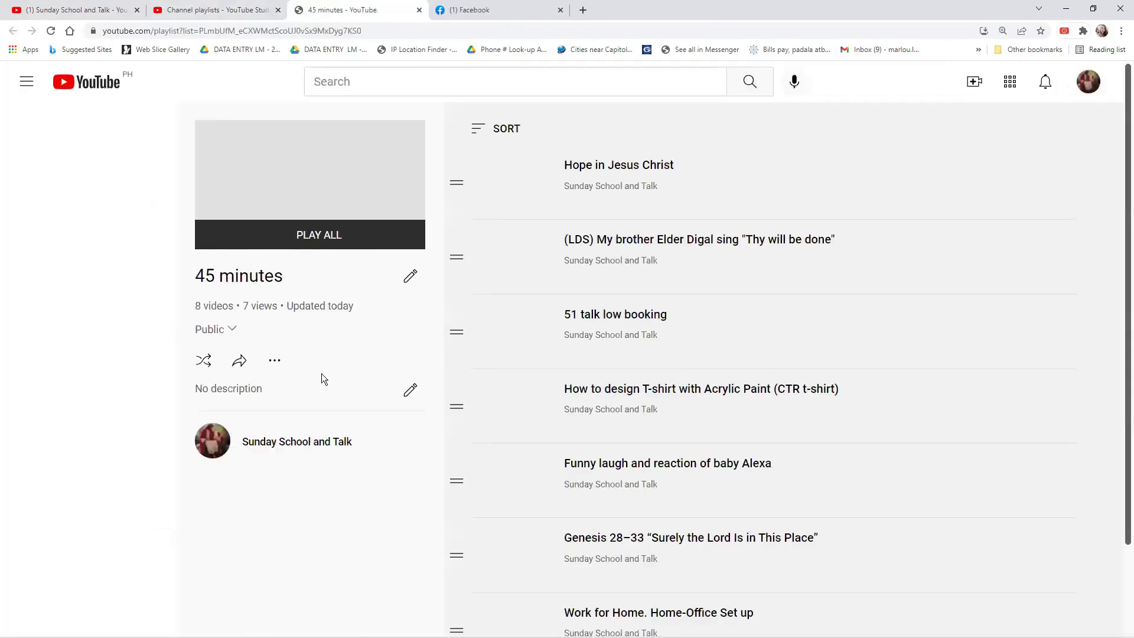
# Step: Try editing the 45 minutes title and video order, then return to Studio's Channel playlists
pyautogui.click(409, 276)
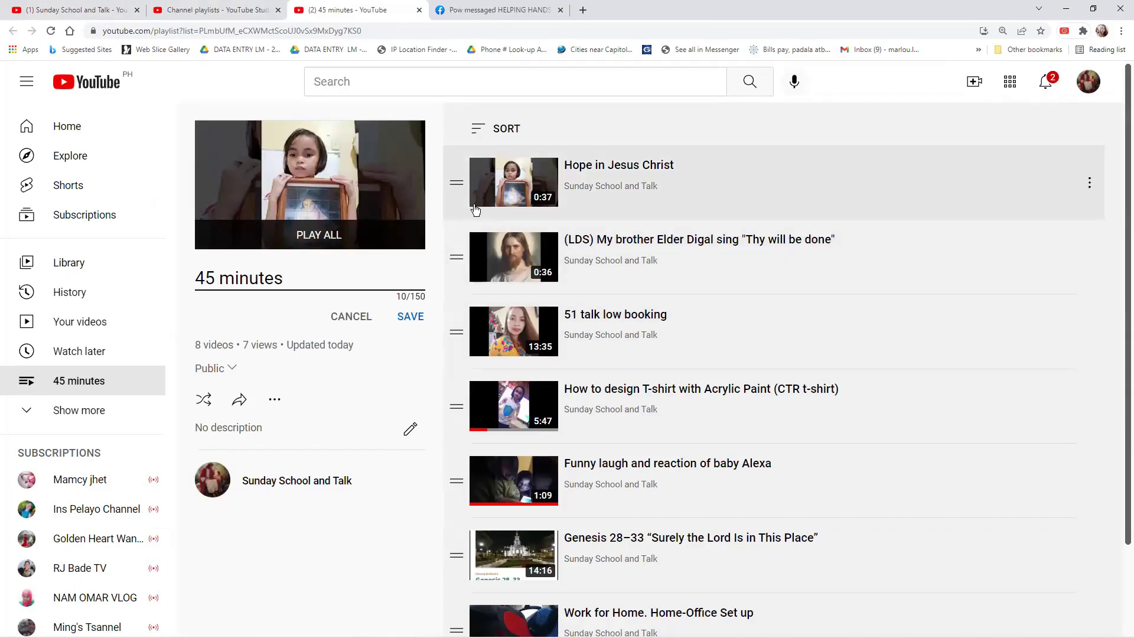
pyautogui.moveTo(456, 183)
pyautogui.mouseDown()
pyautogui.moveTo(467, 259)
pyautogui.moveTo(478, 253)
pyautogui.moveTo(450, 256)
pyautogui.moveTo(455, 177)
pyautogui.mouseUp()
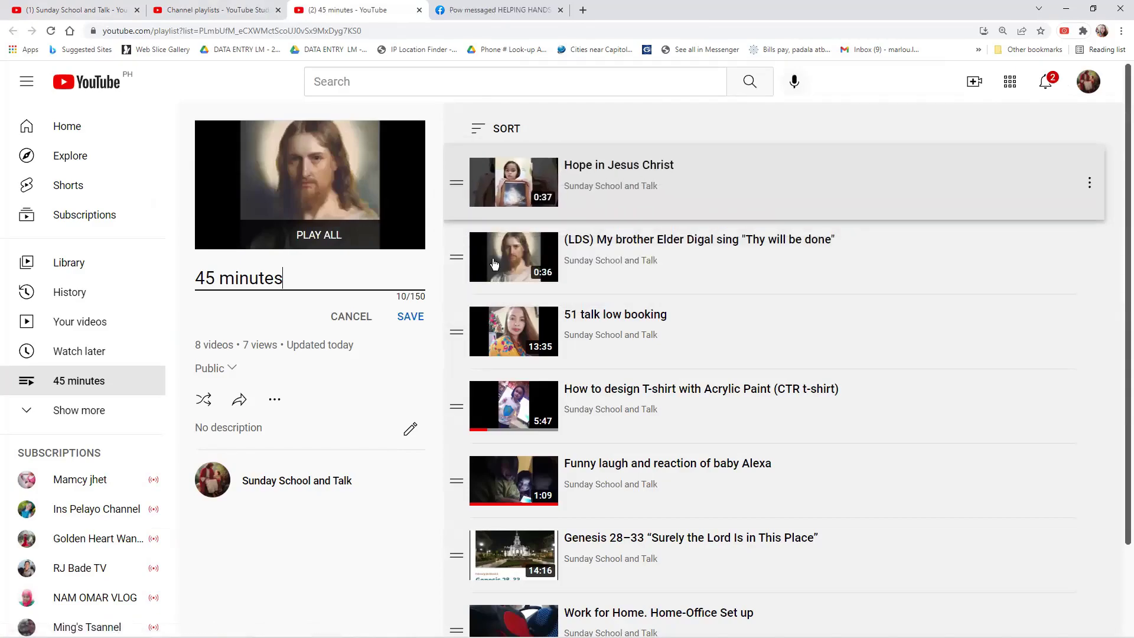
pyautogui.scroll(-2, 538, 519)
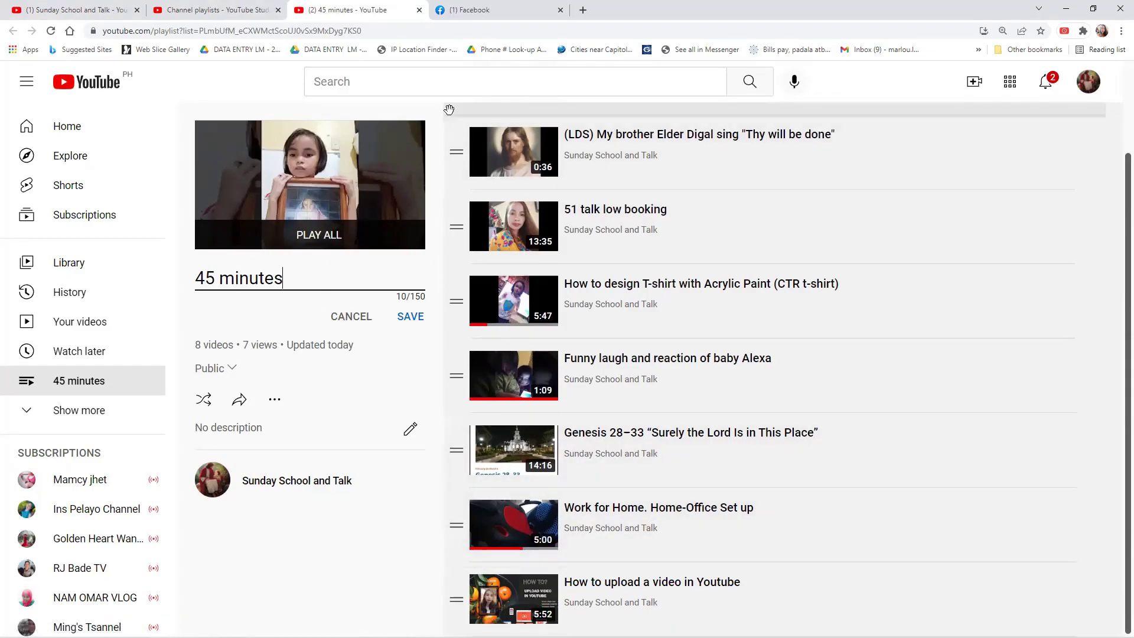
pyautogui.scroll(1, 524, 336)
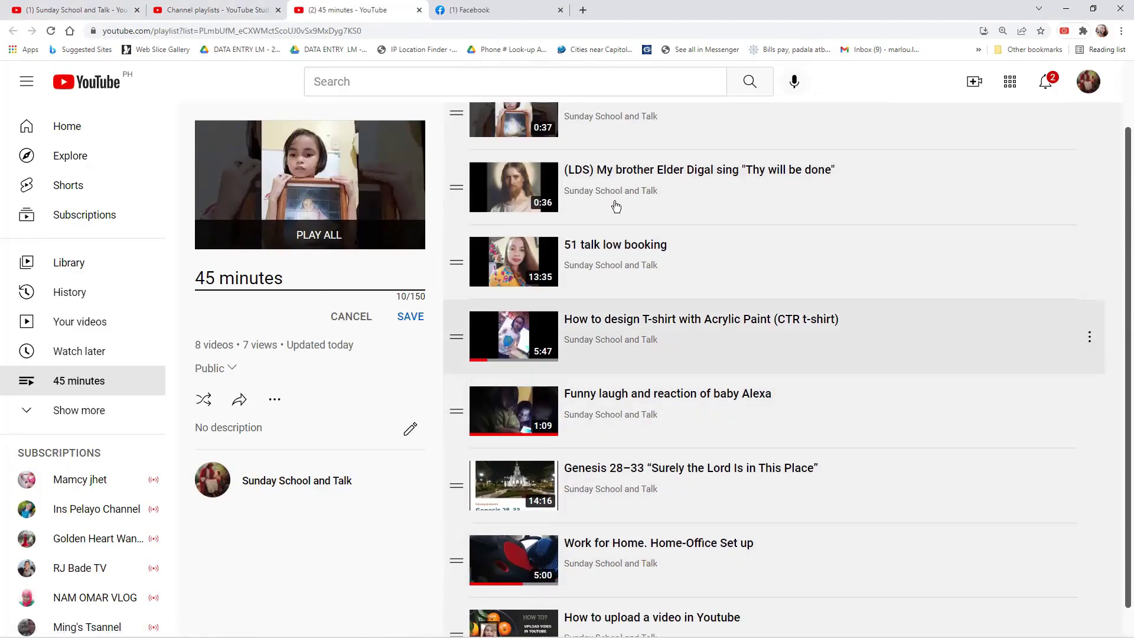
pyautogui.scroll(1, 615, 206)
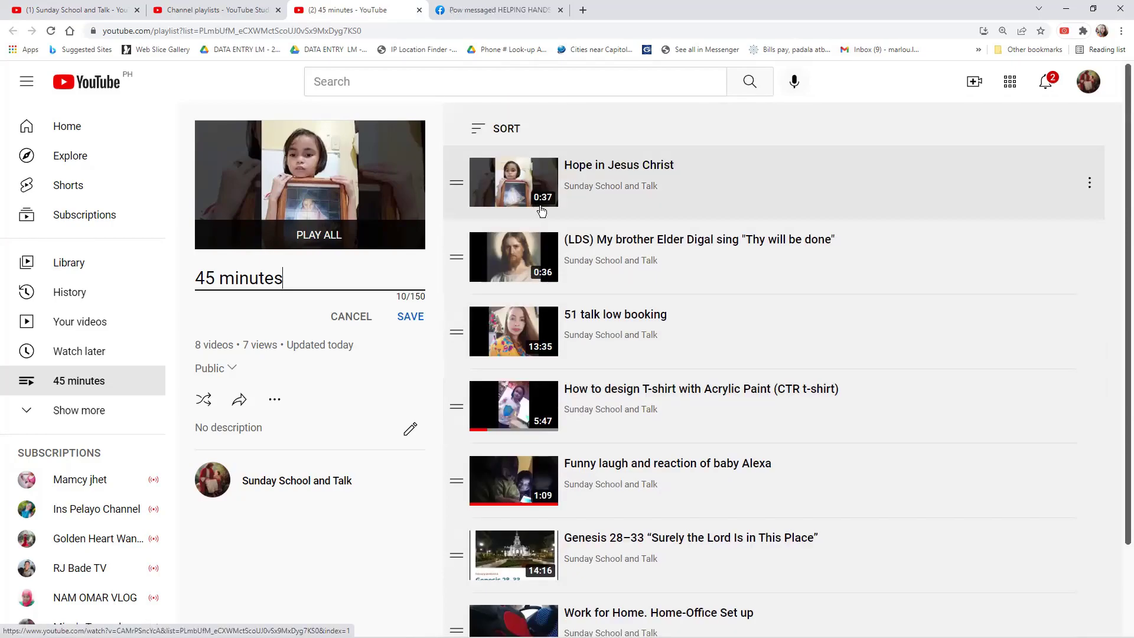
pyautogui.click(199, 13)
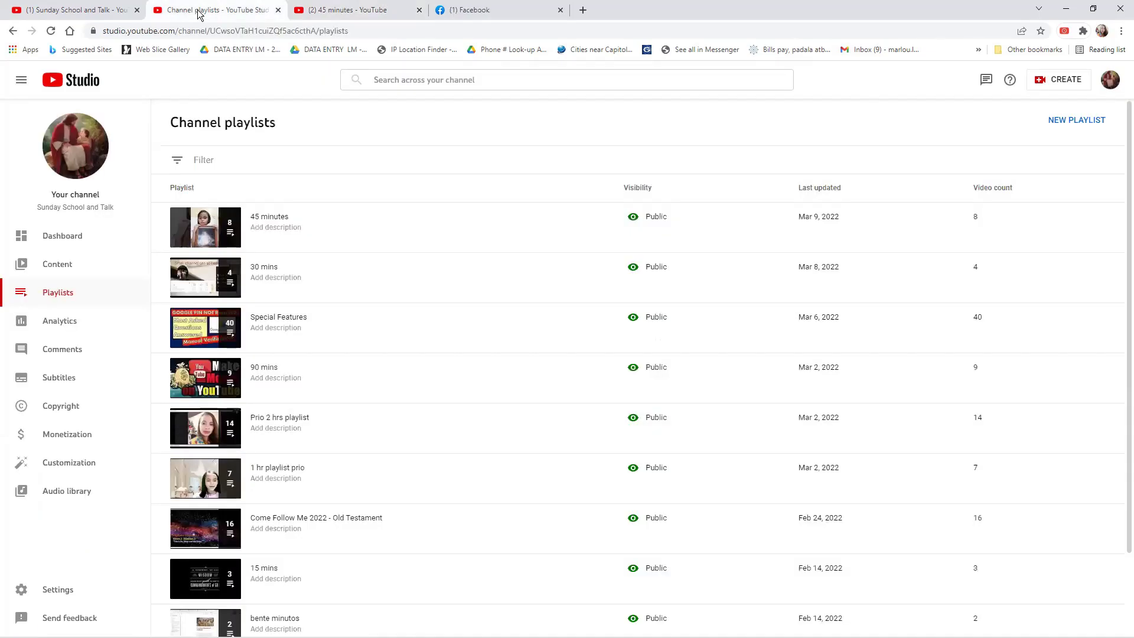
# Step: Return to the first browser tab and show the channel's Videos grid
pyautogui.click(77, 11)
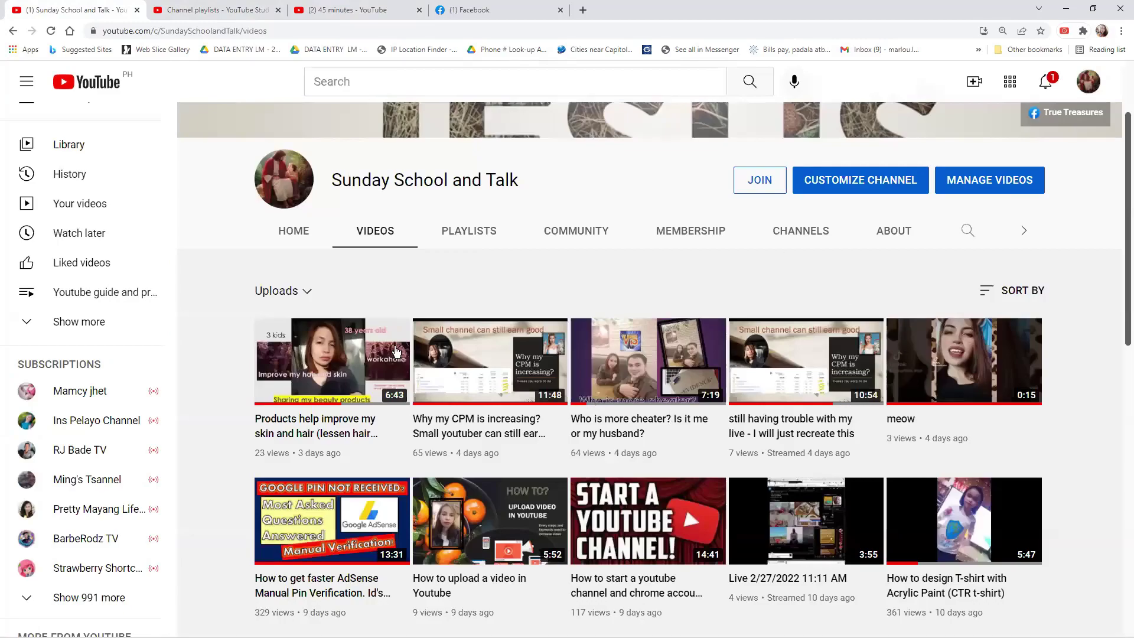
pyautogui.click(375, 231)
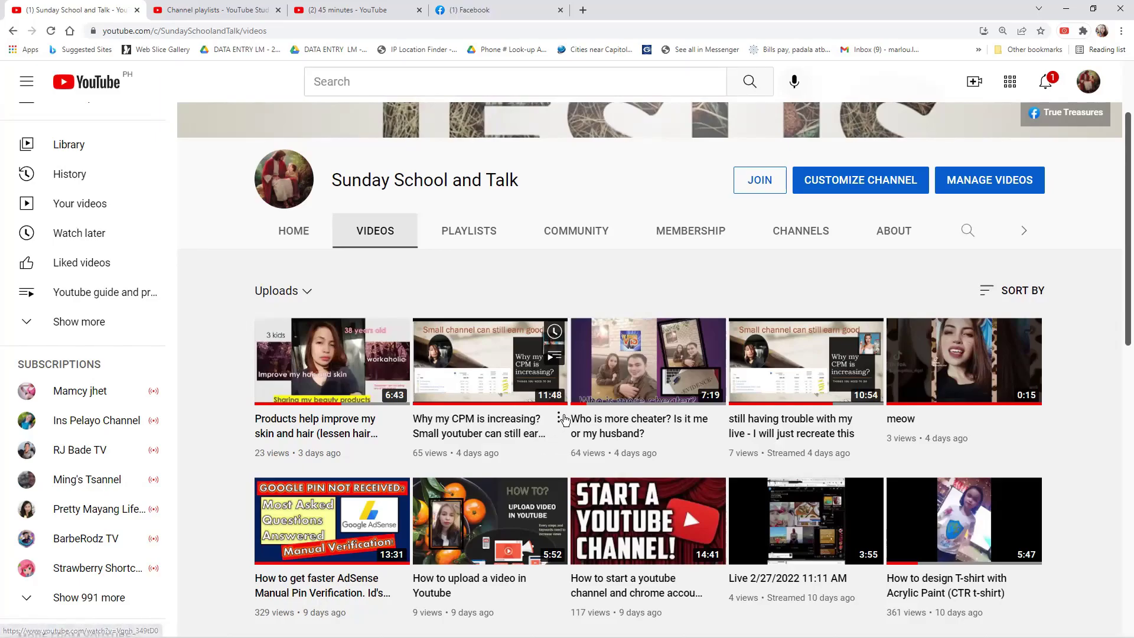
# Step: Save the CPM video to a playlist and bring up the blank new-playlist form
pyautogui.click(558, 420)
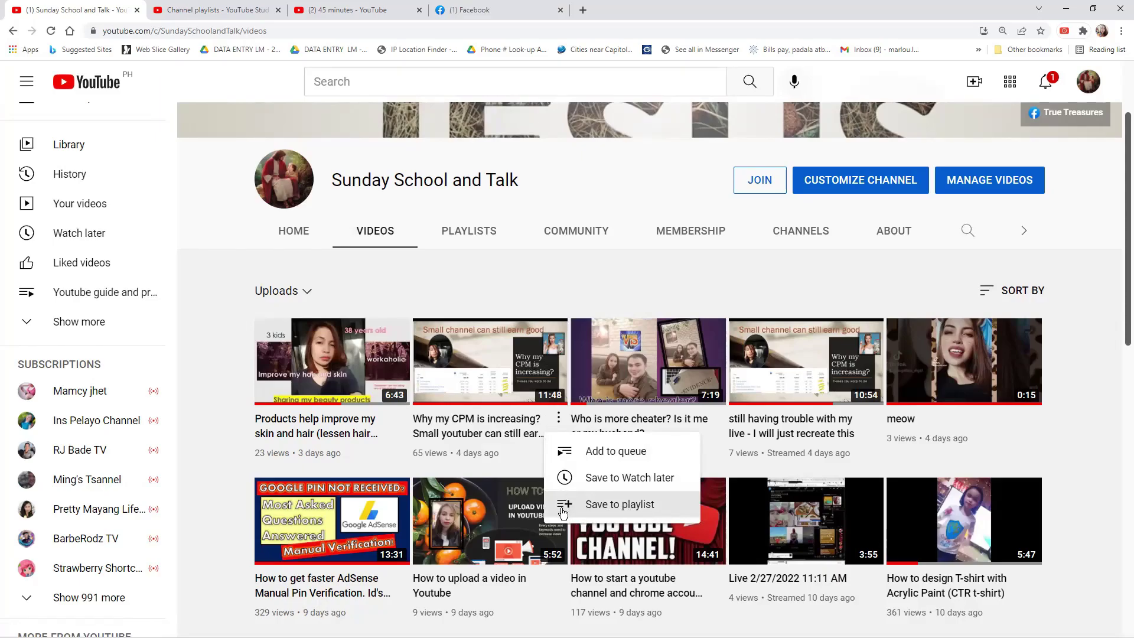
pyautogui.click(597, 508)
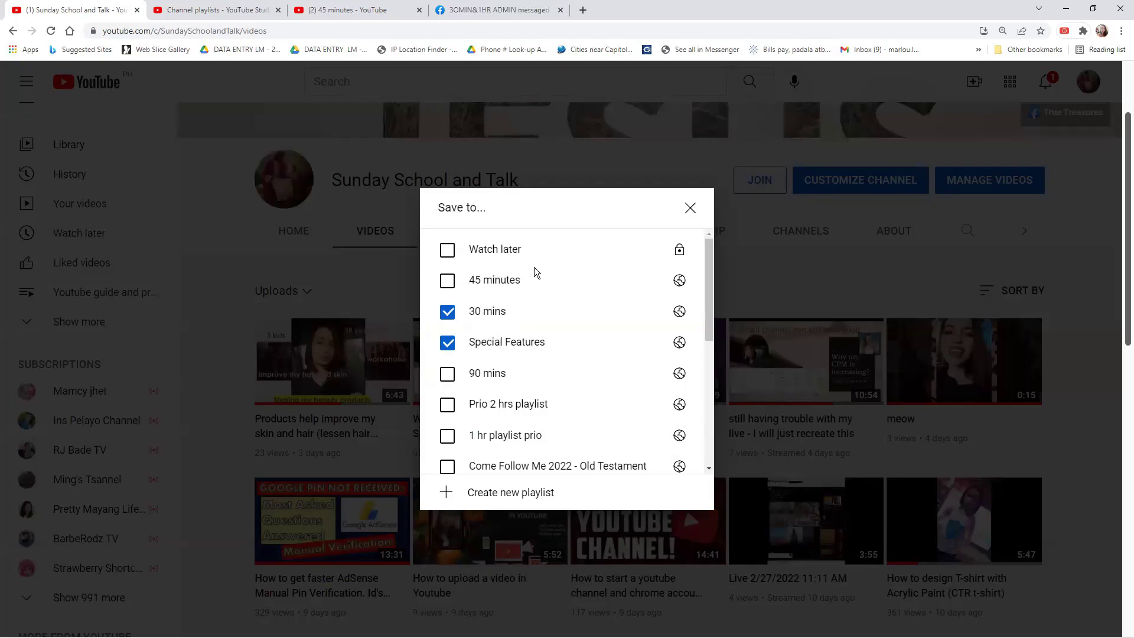
pyautogui.scroll(-5, 572, 329)
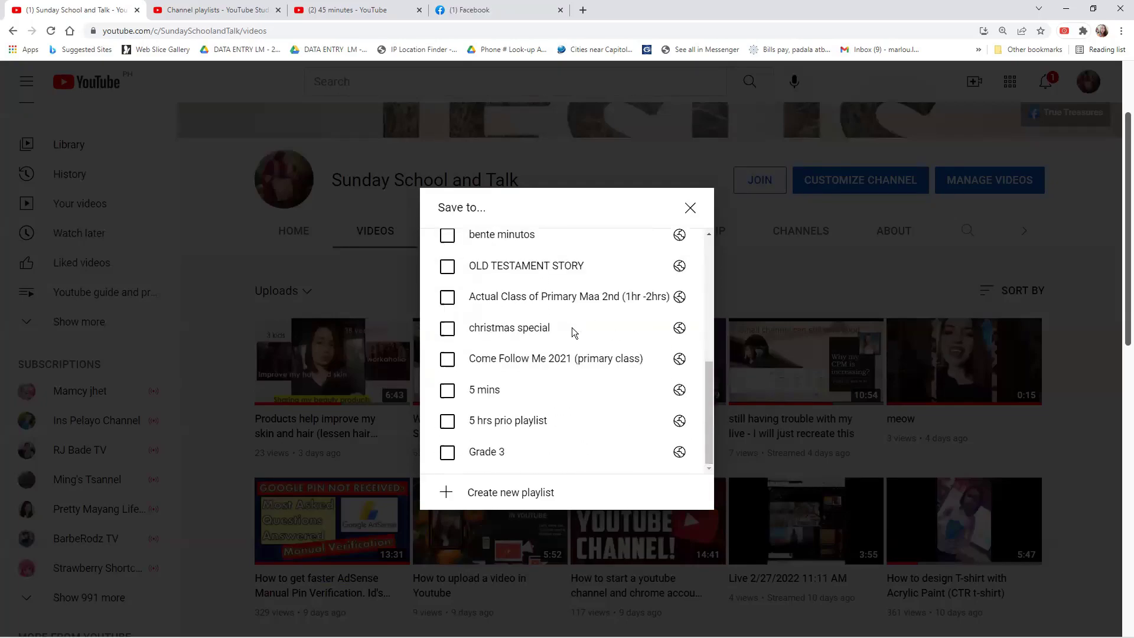
pyautogui.click(466, 493)
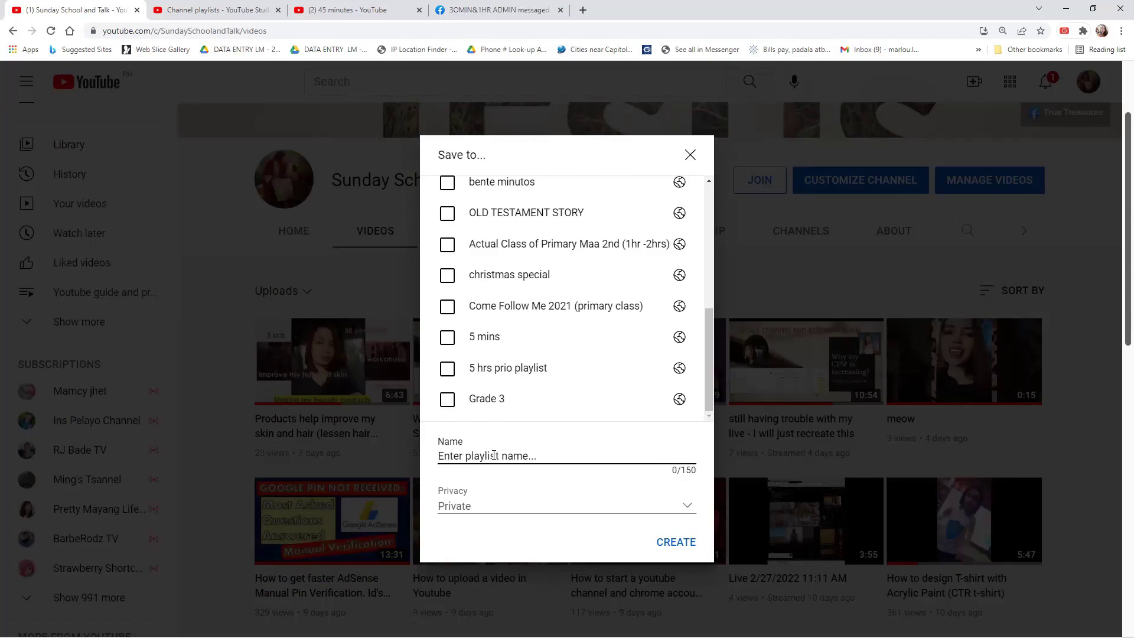
# Step: Create a public playlist named 'Youtube guide and updates' containing the CPM video
pyautogui.write('Yo')
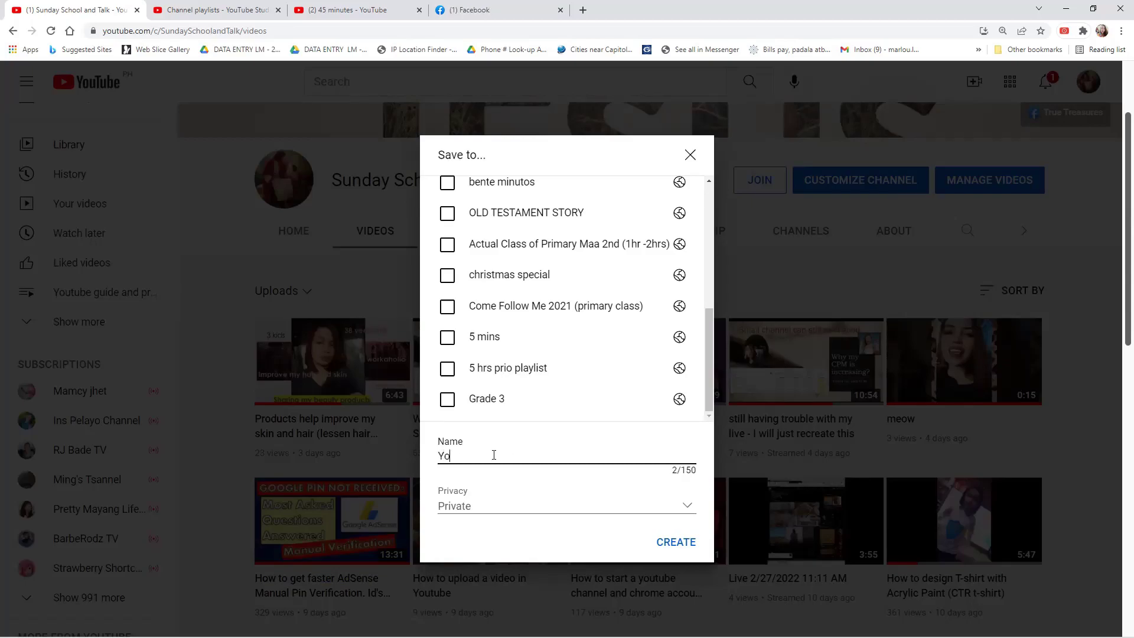
pyautogui.write('utube guide and updates')
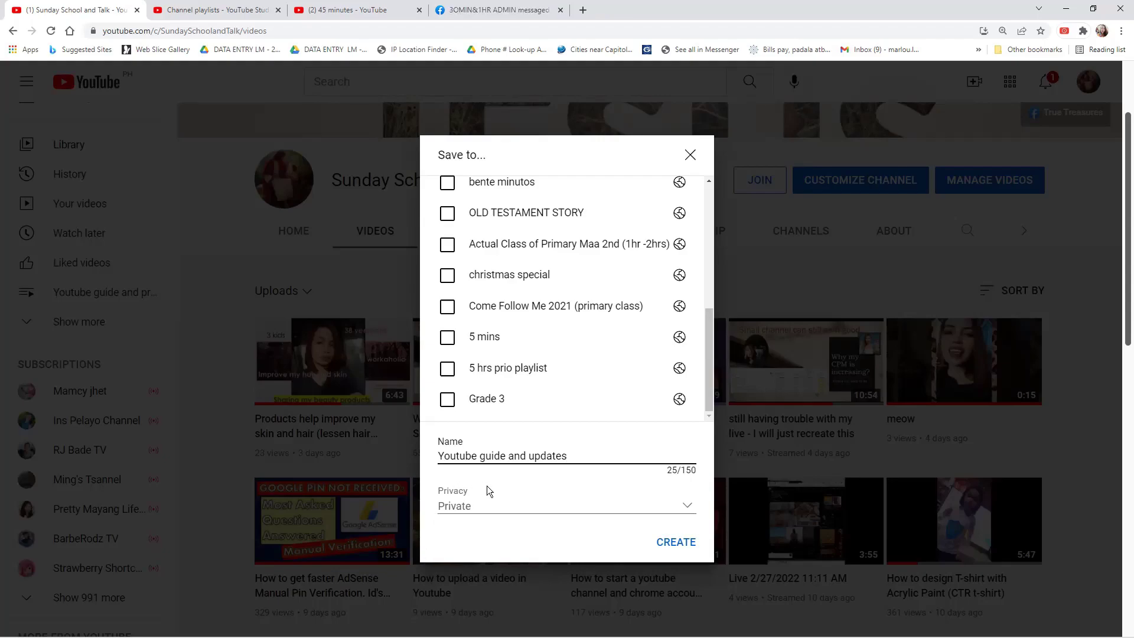
pyautogui.click(695, 510)
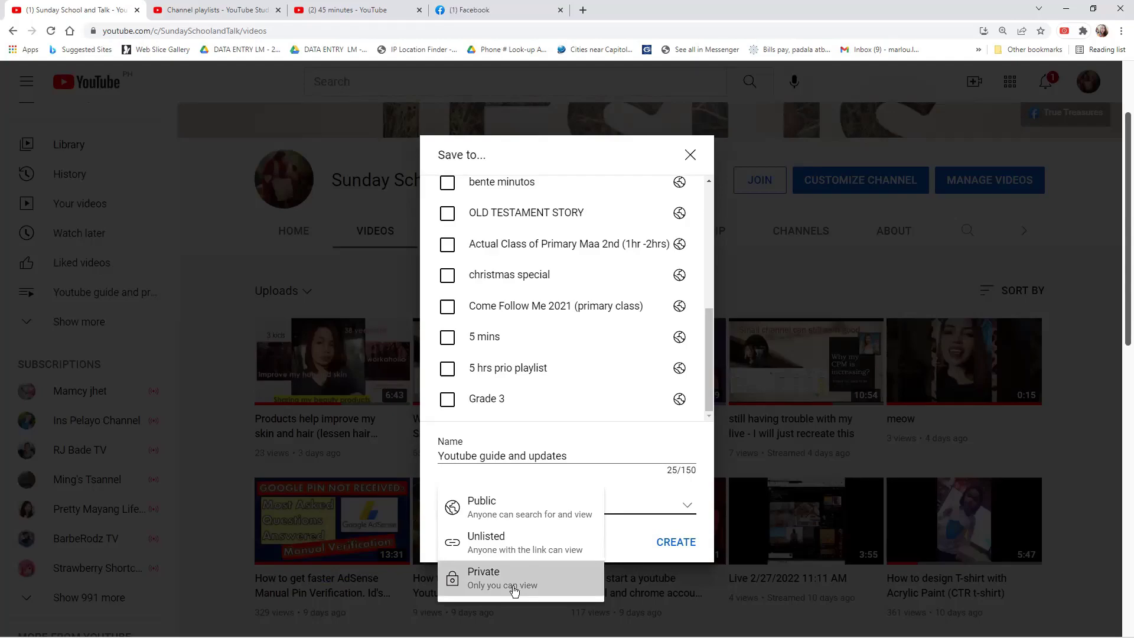
pyautogui.click(488, 509)
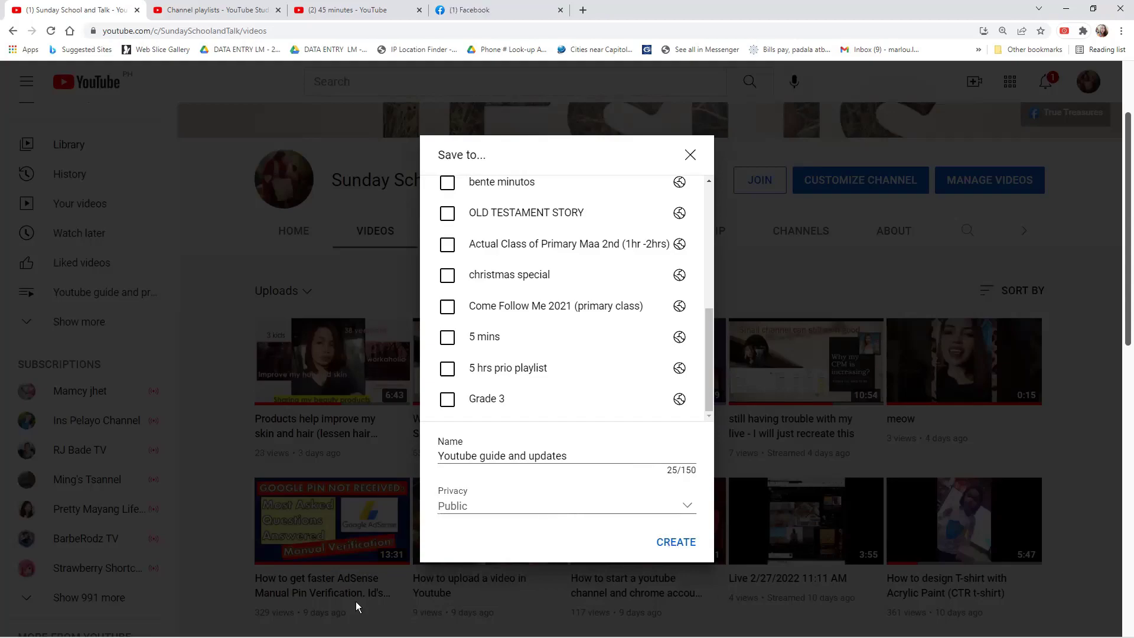
pyautogui.click(660, 545)
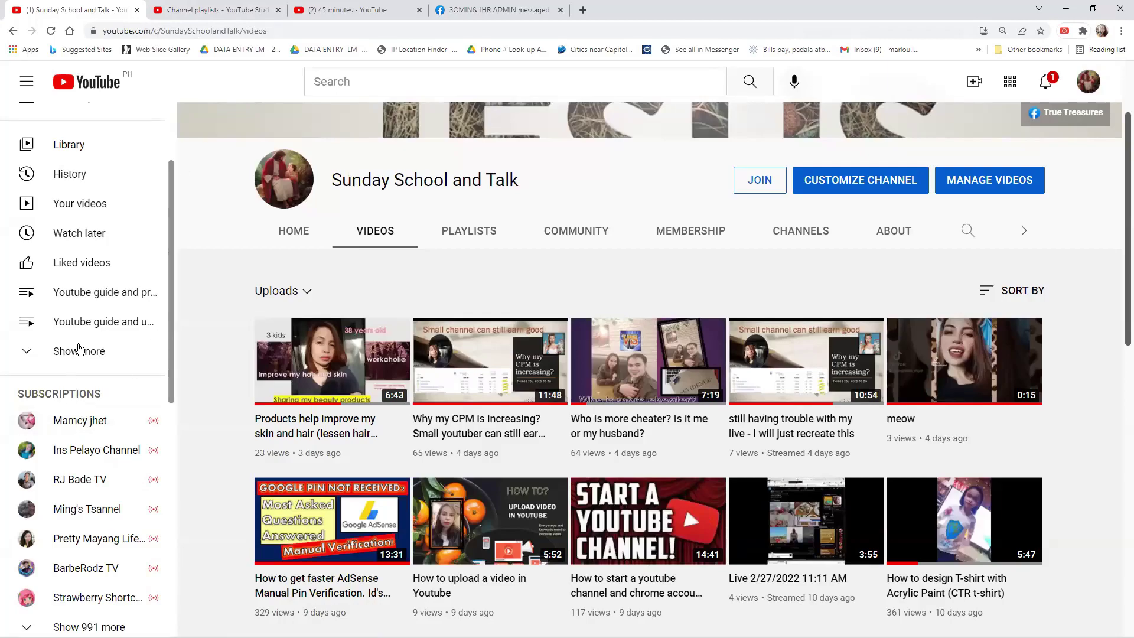
pyautogui.click(244, 10)
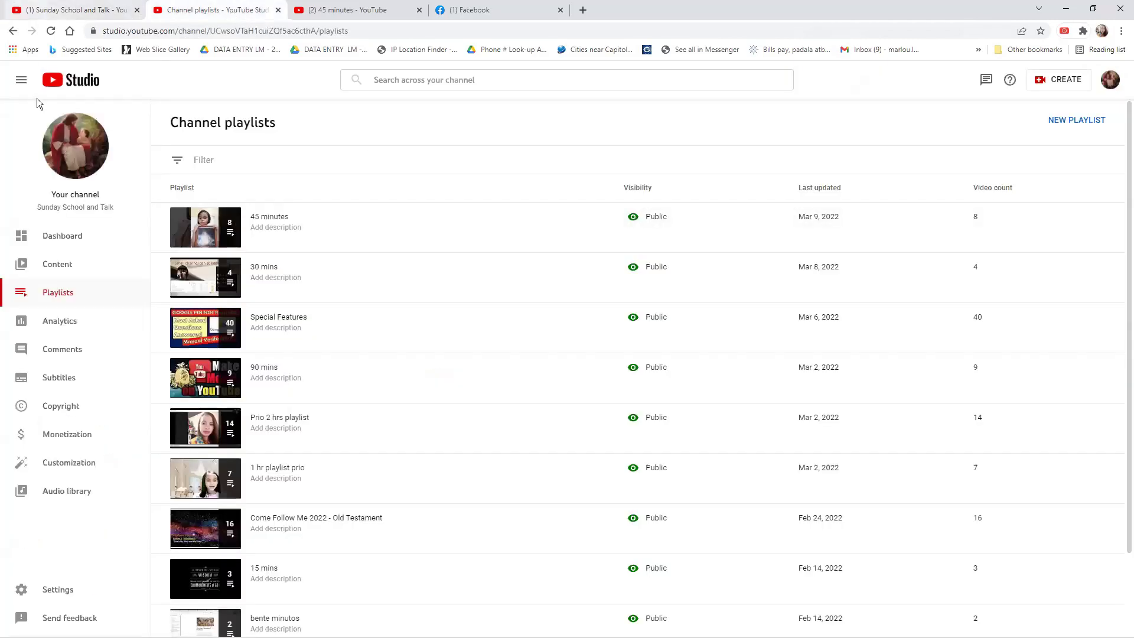
pyautogui.click(52, 31)
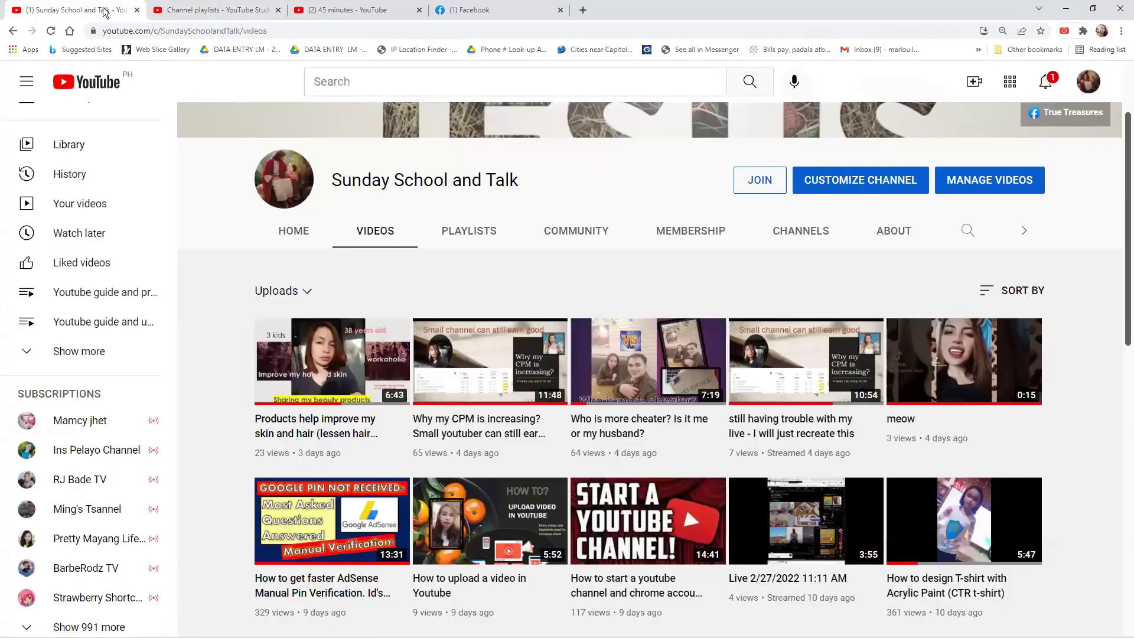
pyautogui.click(106, 10)
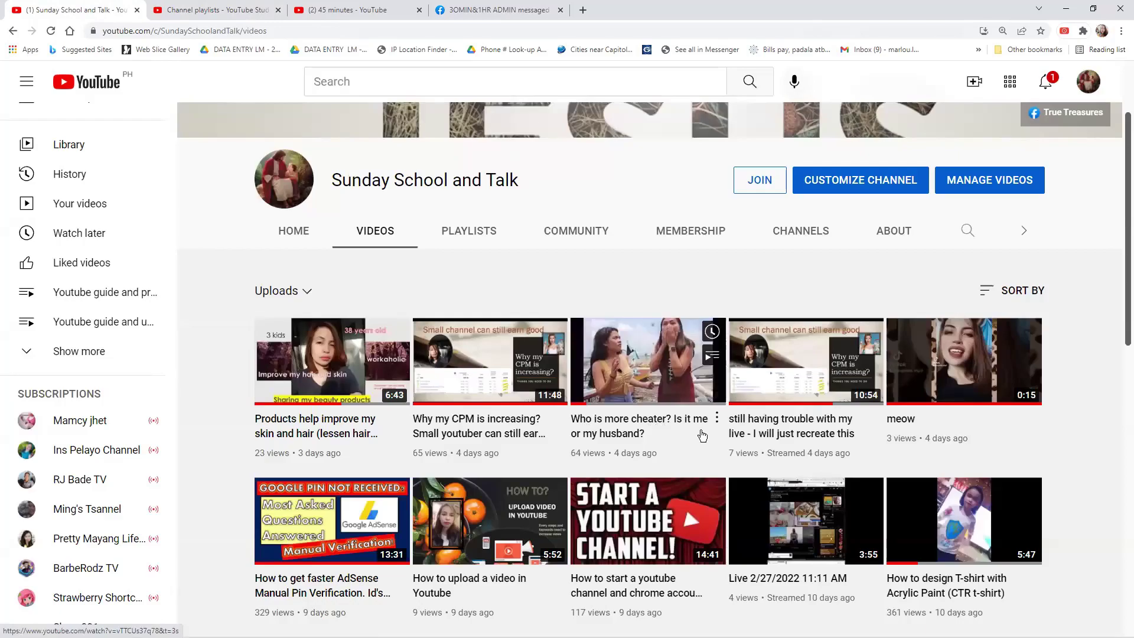
# Step: Add the AdSense video to the 'Youtube guide and updates' playlist
pyautogui.scroll(-2, 792, 449)
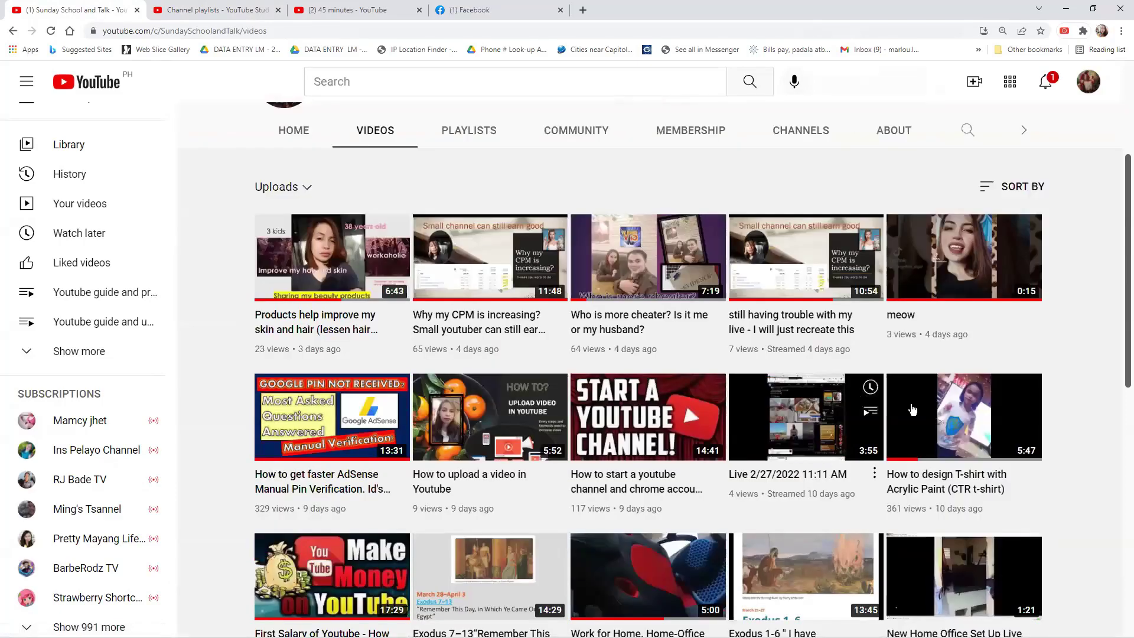
pyautogui.click(876, 302)
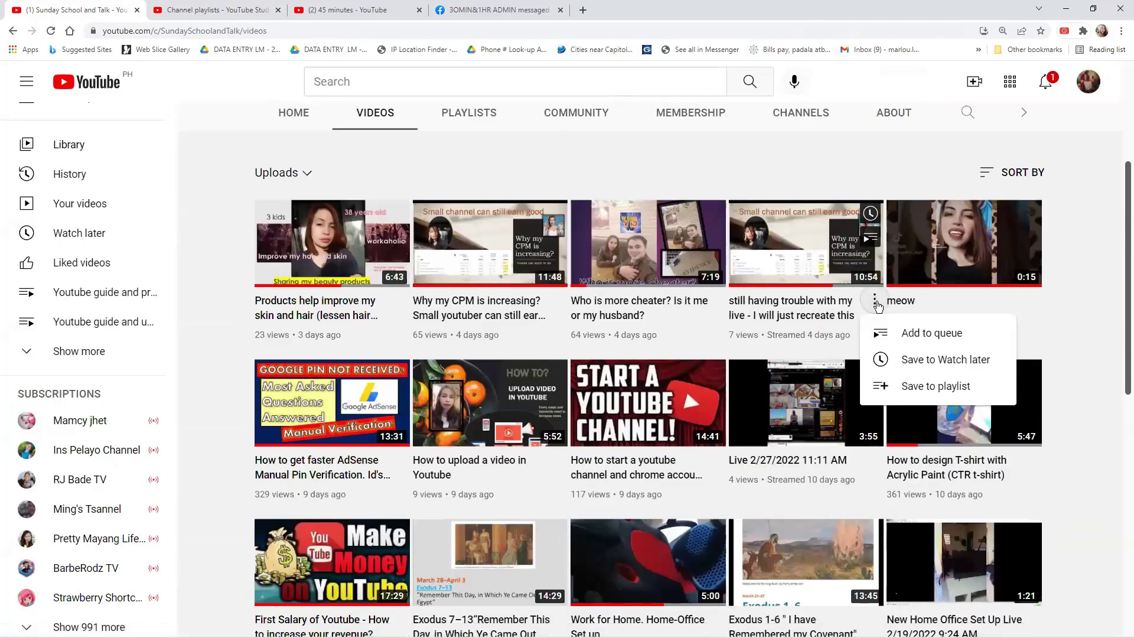
pyautogui.click(1090, 319)
pyautogui.scroll(-2, 649, 342)
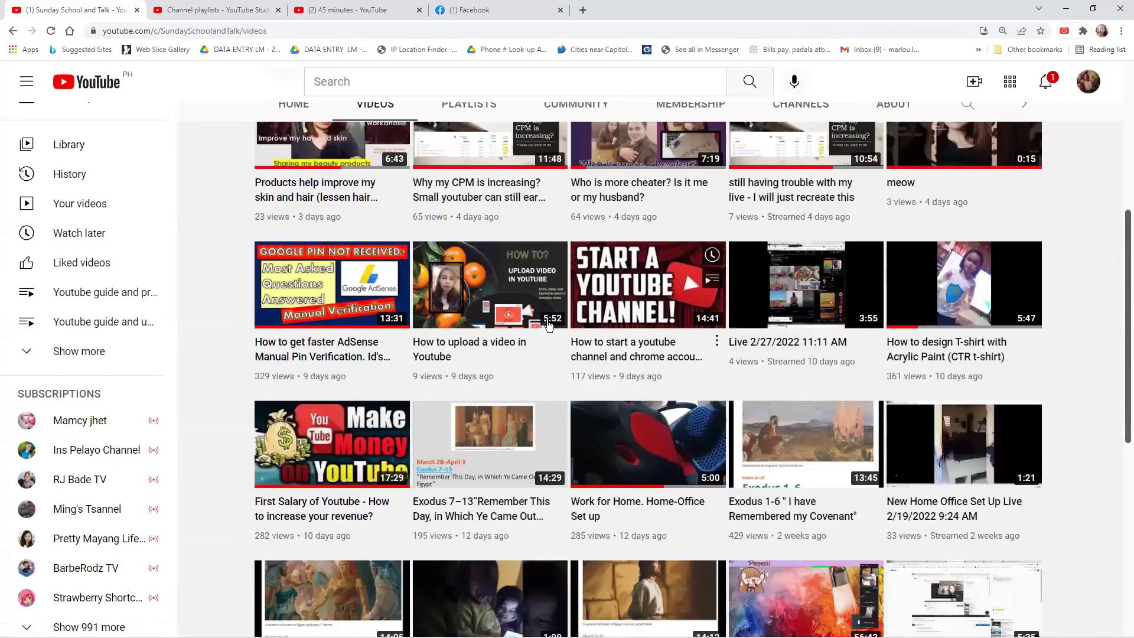
pyautogui.click(400, 341)
pyautogui.click(455, 426)
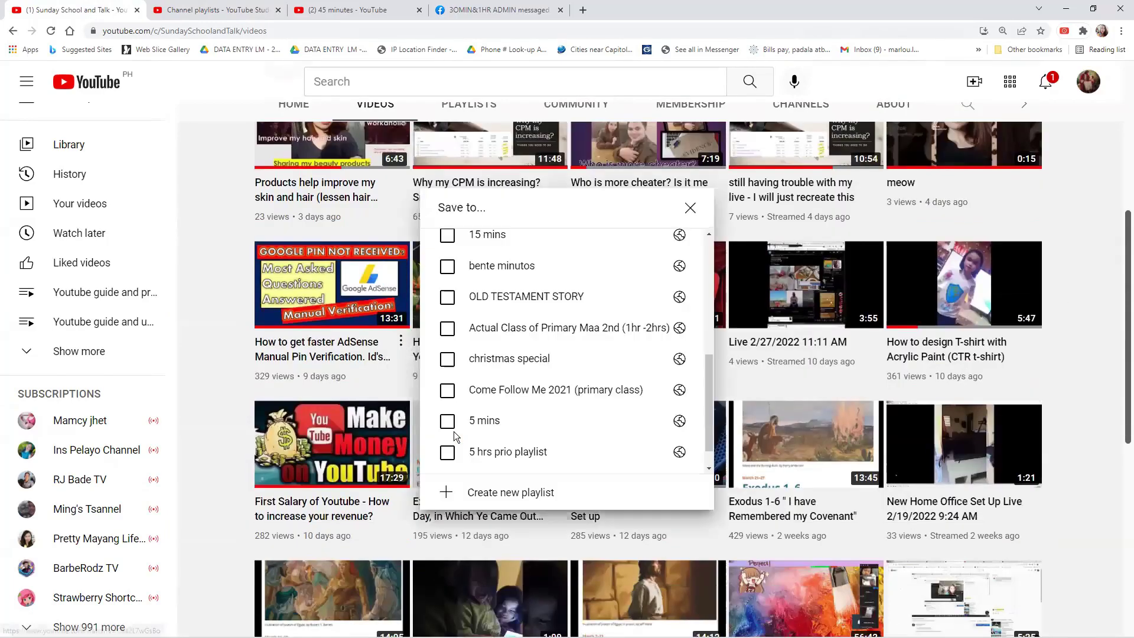
pyautogui.scroll(4, 481, 370)
pyautogui.scroll(1, 476, 295)
pyautogui.scroll(-4, 466, 427)
pyautogui.scroll(4, 466, 422)
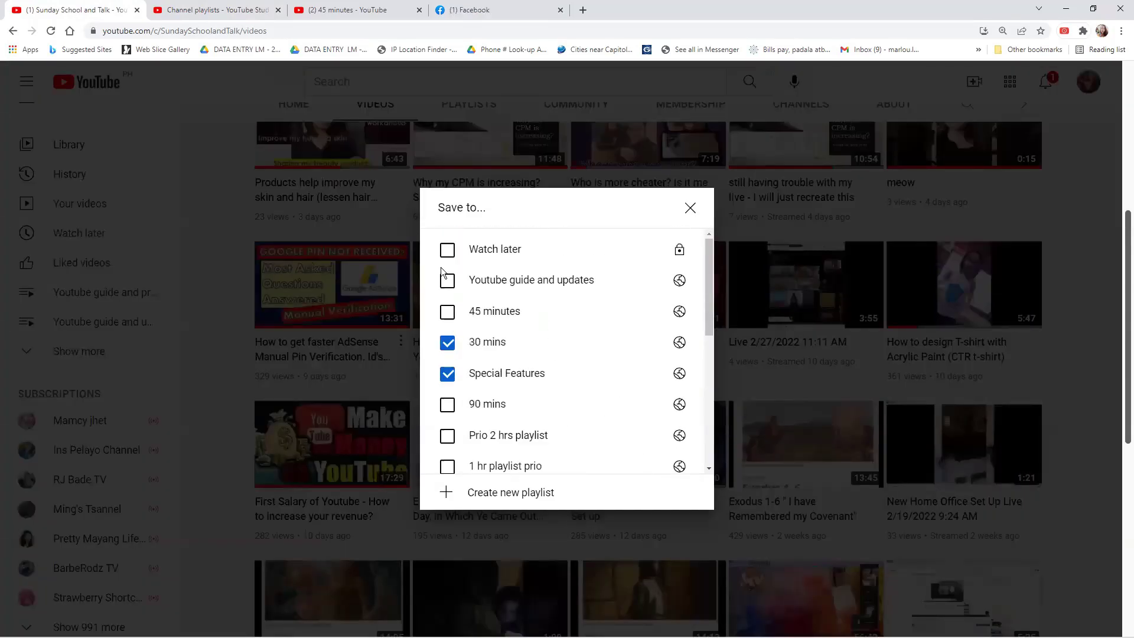
pyautogui.click(453, 282)
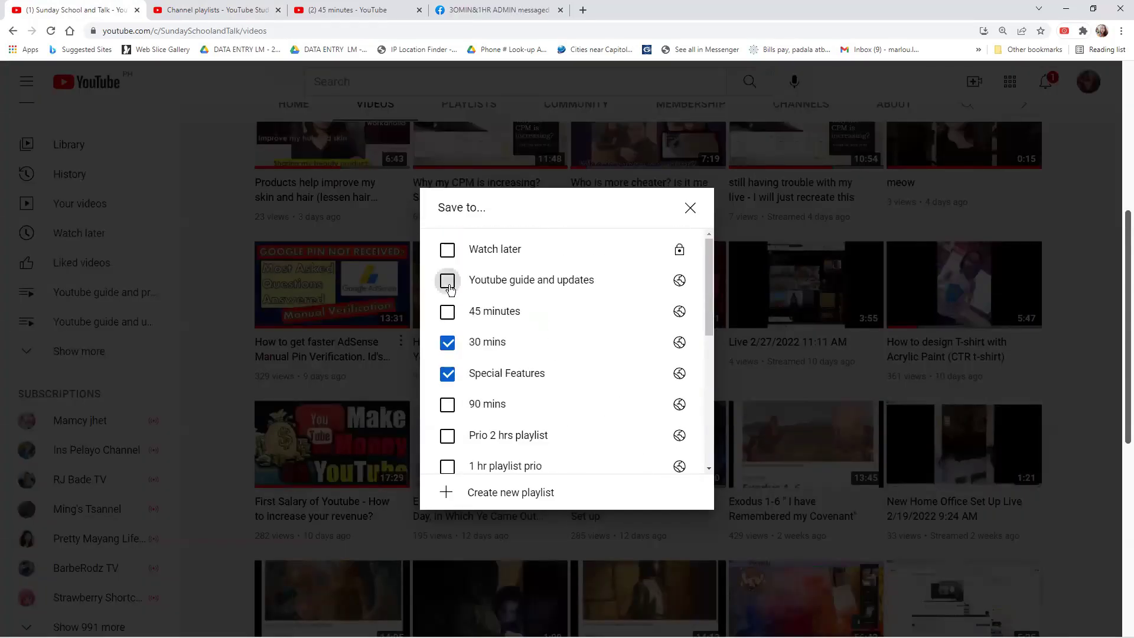
pyautogui.click(690, 208)
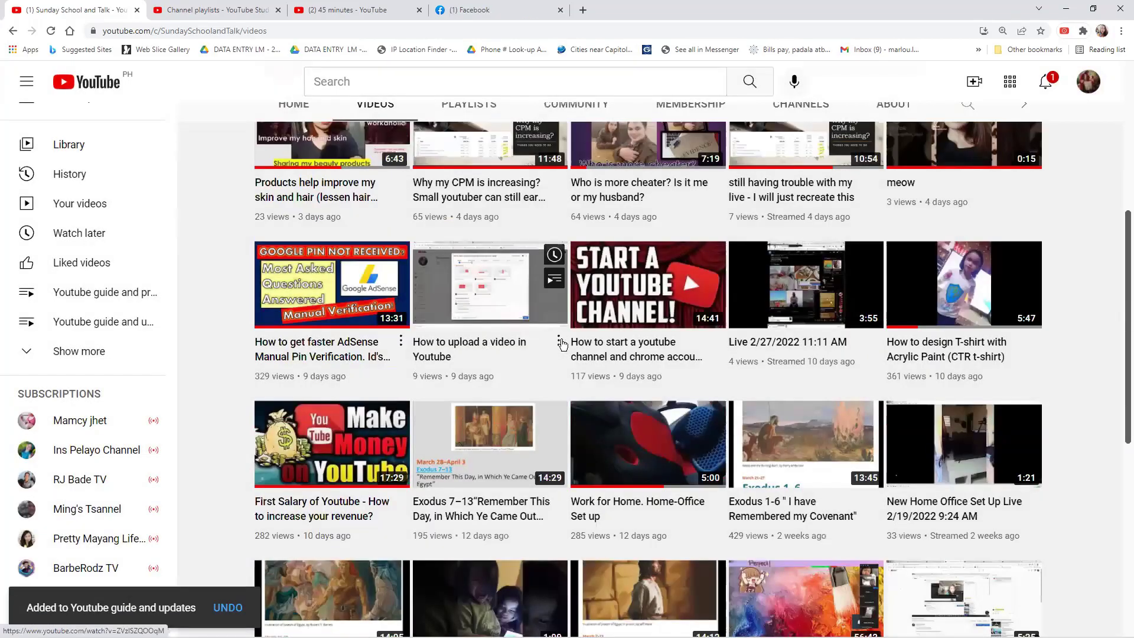
# Step: Save the video-upload and channel-starting videos to 'Youtube guide and updates'
pyautogui.click(560, 342)
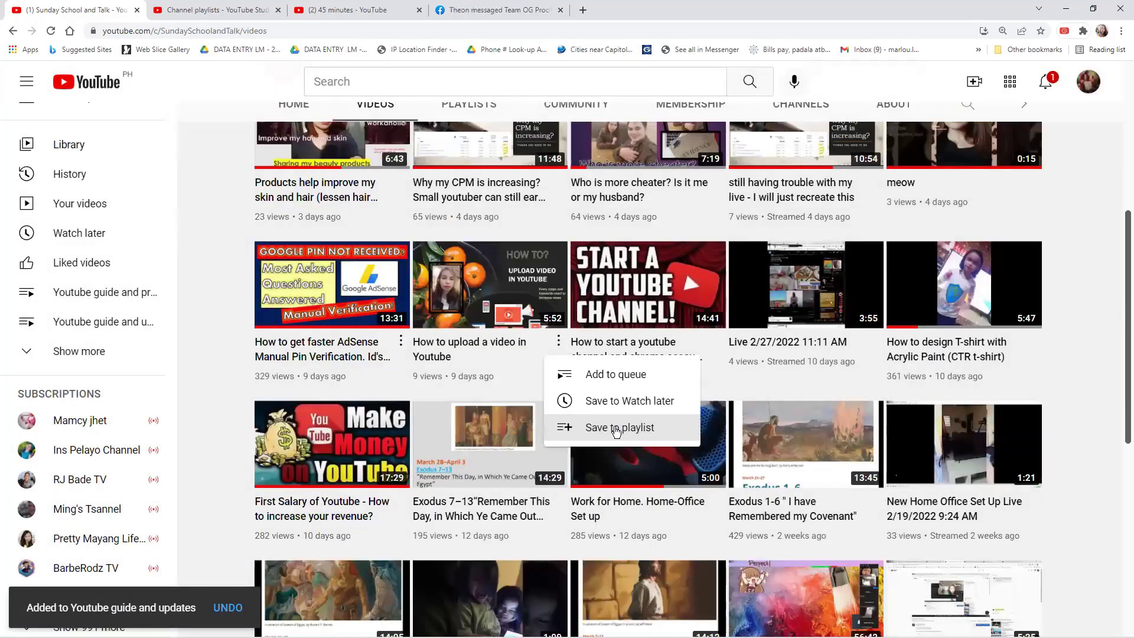
pyautogui.click(616, 429)
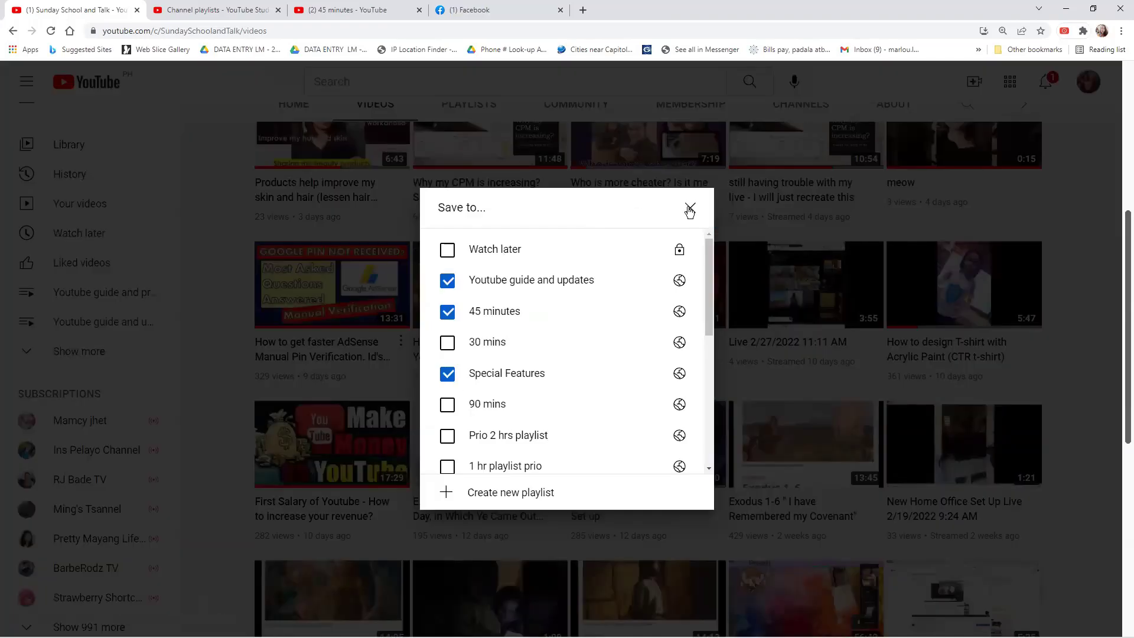
pyautogui.click(689, 209)
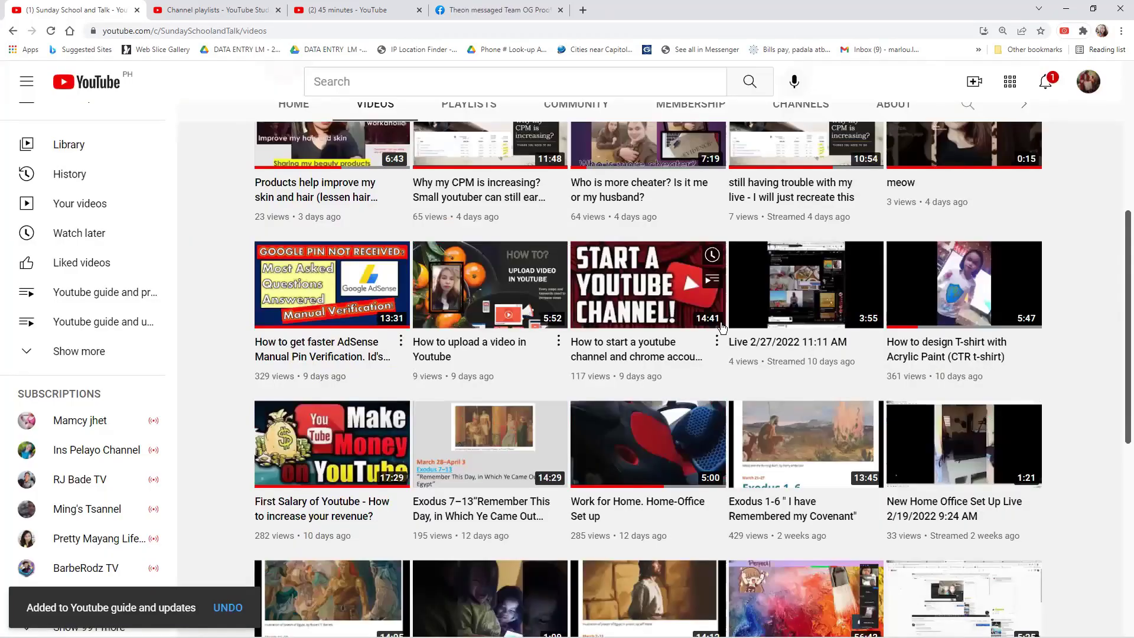
pyautogui.click(717, 342)
pyautogui.click(757, 426)
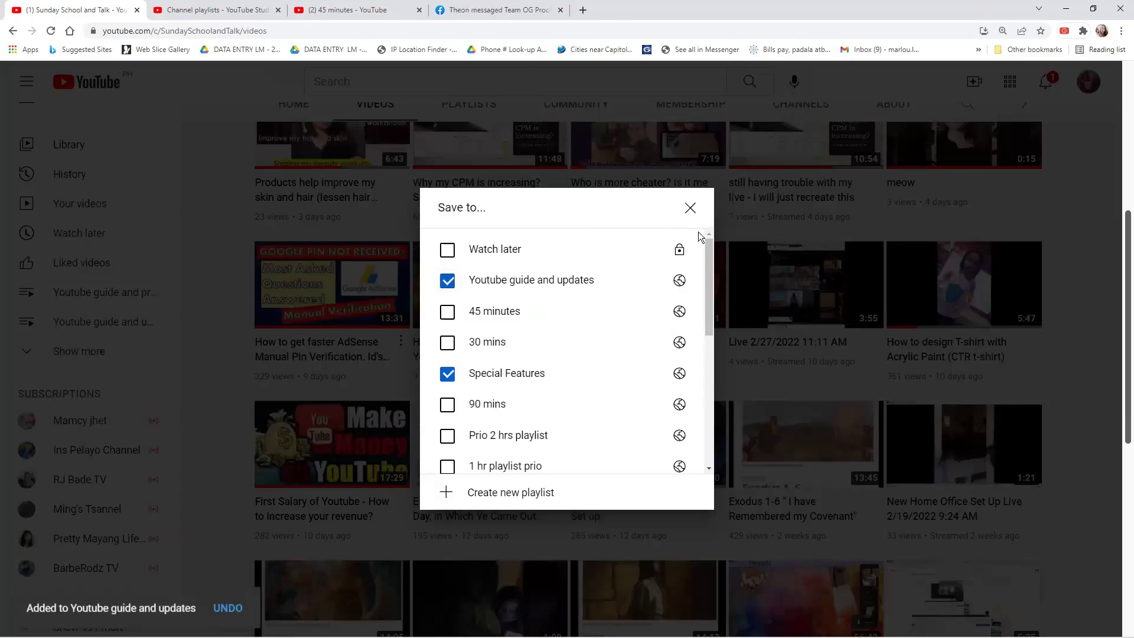
pyautogui.click(689, 211)
# Step: Save the First Salary of Youtube video to 'Youtube guide and updates'
pyautogui.scroll(-4, 615, 383)
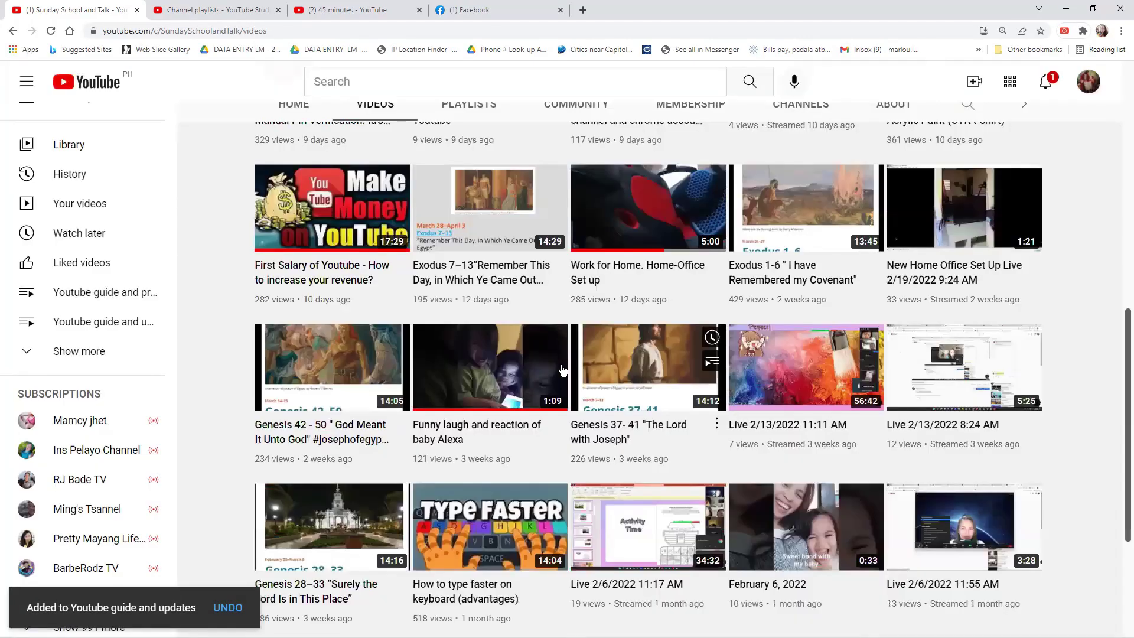
pyautogui.click(402, 266)
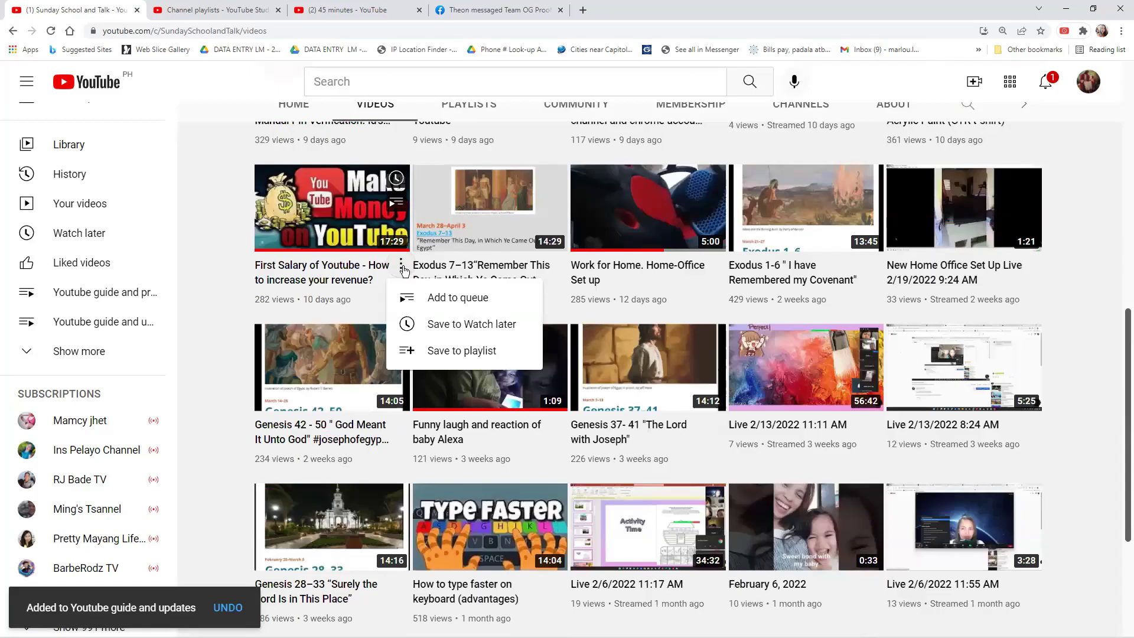
pyautogui.click(434, 350)
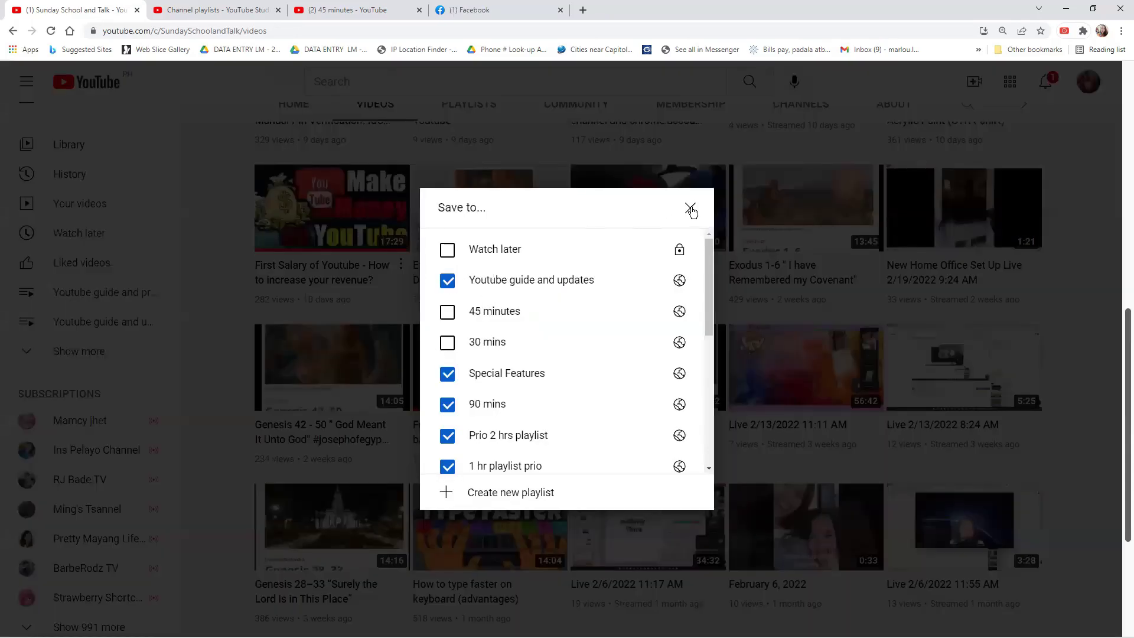
pyautogui.press('Escape')
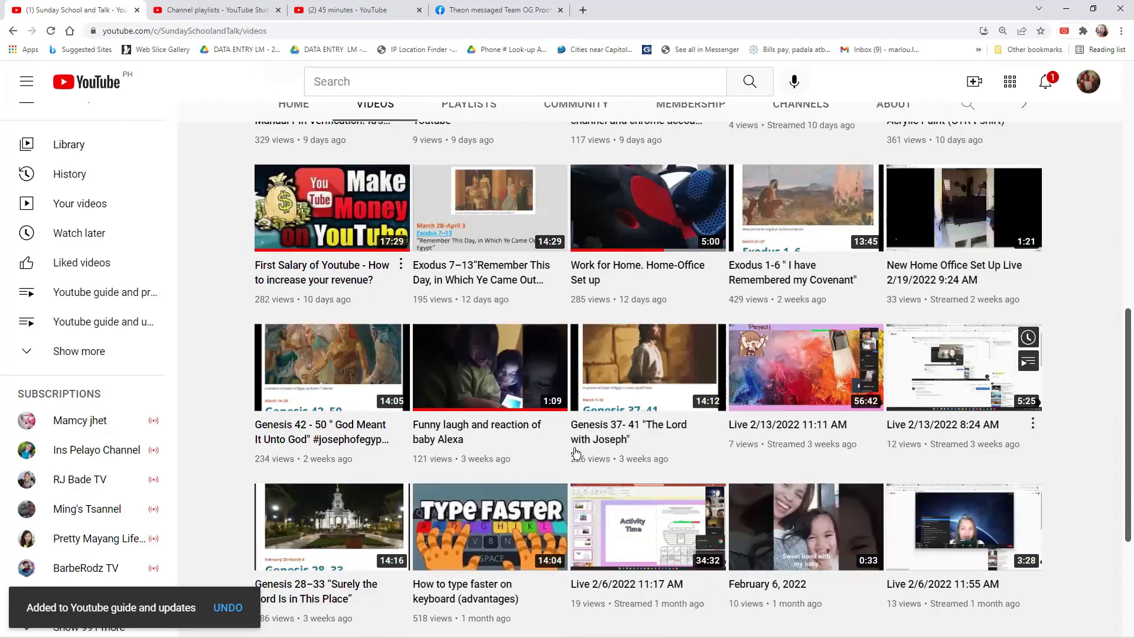
pyautogui.scroll(4, 612, 467)
pyautogui.scroll(5, 611, 467)
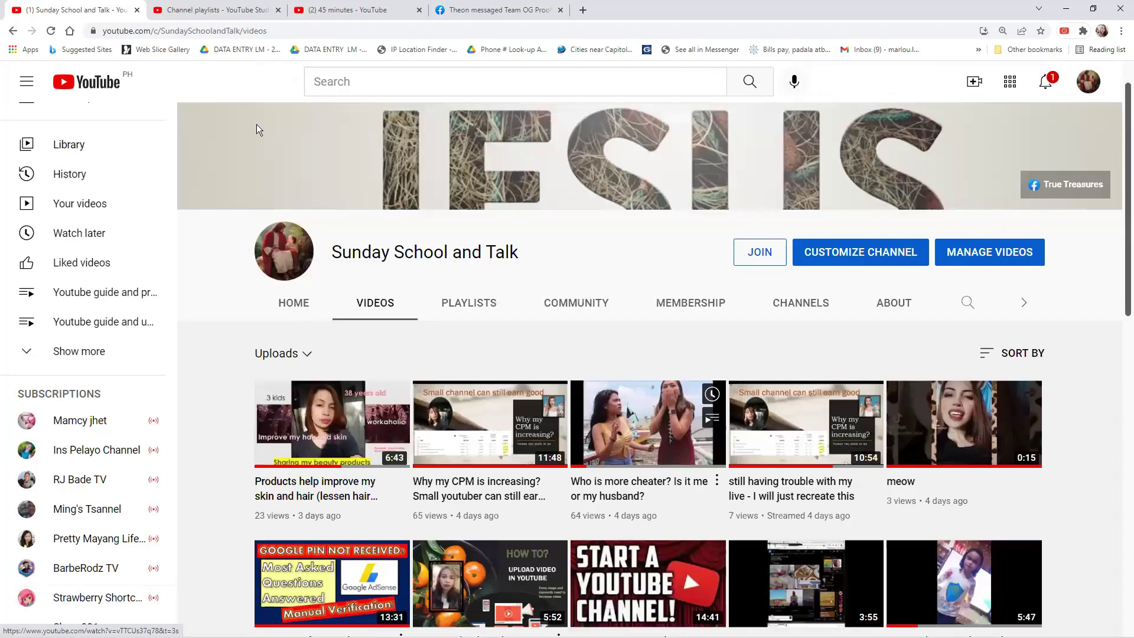
# Step: Refresh Studio's playlists to confirm 5 videos, then open 'Youtube guide and updates' on YouTube
pyautogui.scroll(-5, 256, 124)
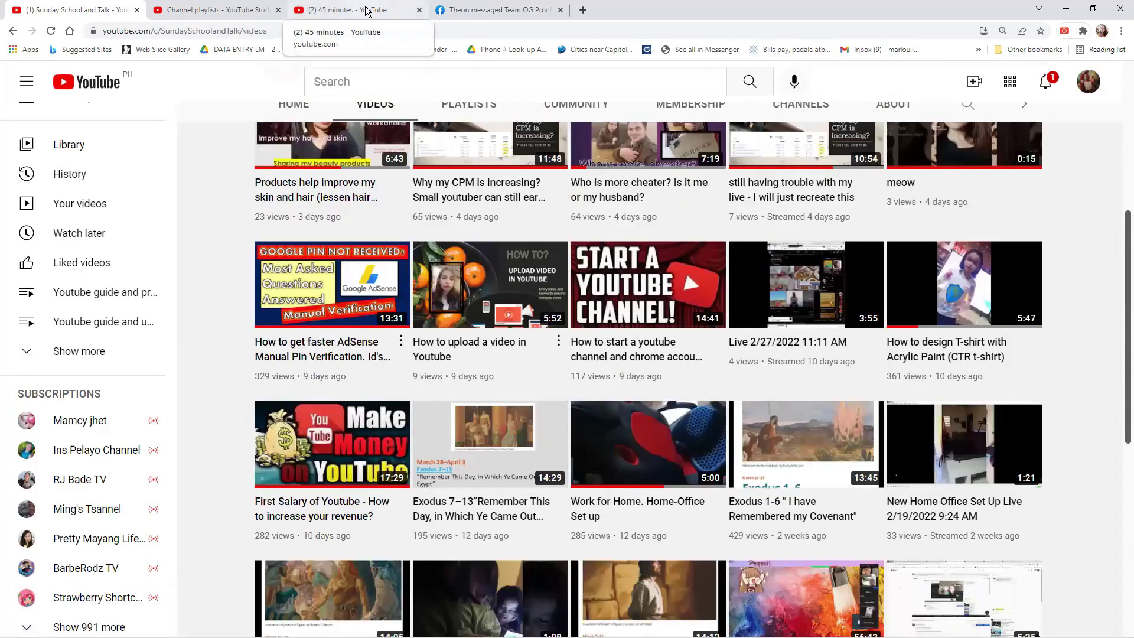
pyautogui.click(198, 13)
pyautogui.click(51, 32)
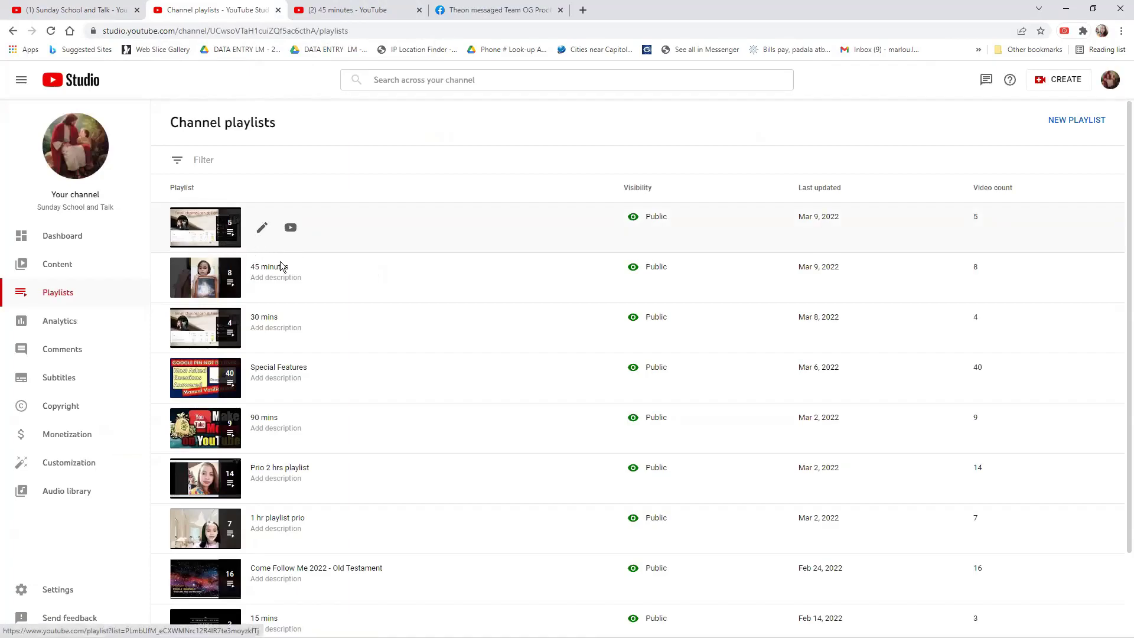
pyautogui.click(195, 237)
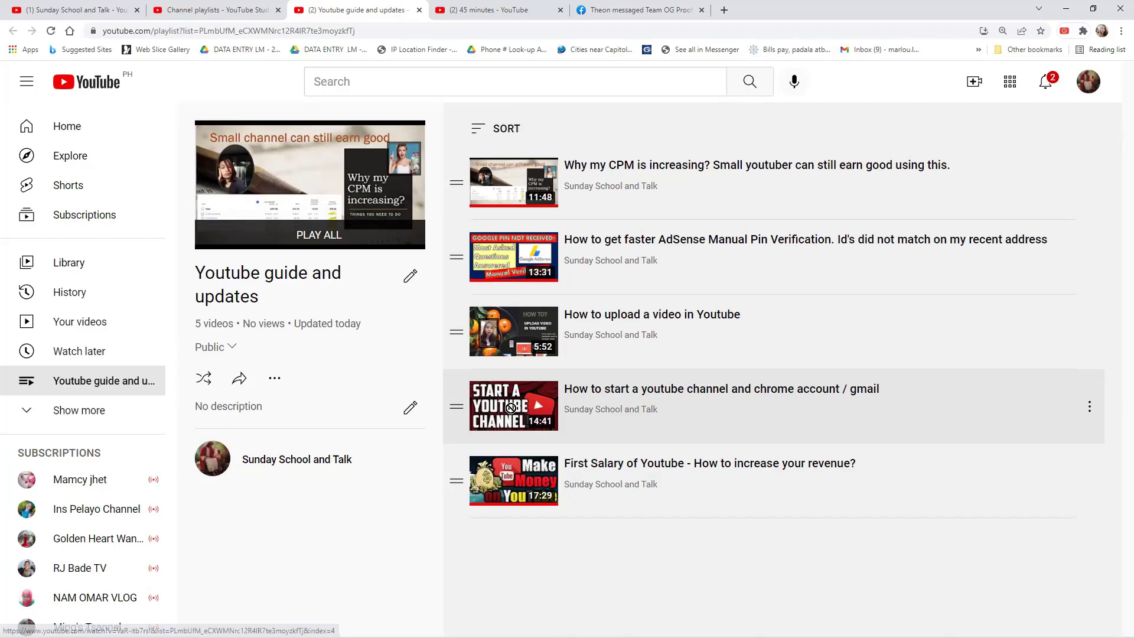
# Step: Move the start-a-channel video to the top of the playlist
pyautogui.moveTo(451, 408)
pyautogui.mouseDown()
pyautogui.moveTo(456, 381)
pyautogui.moveTo(457, 411)
pyautogui.mouseUp()
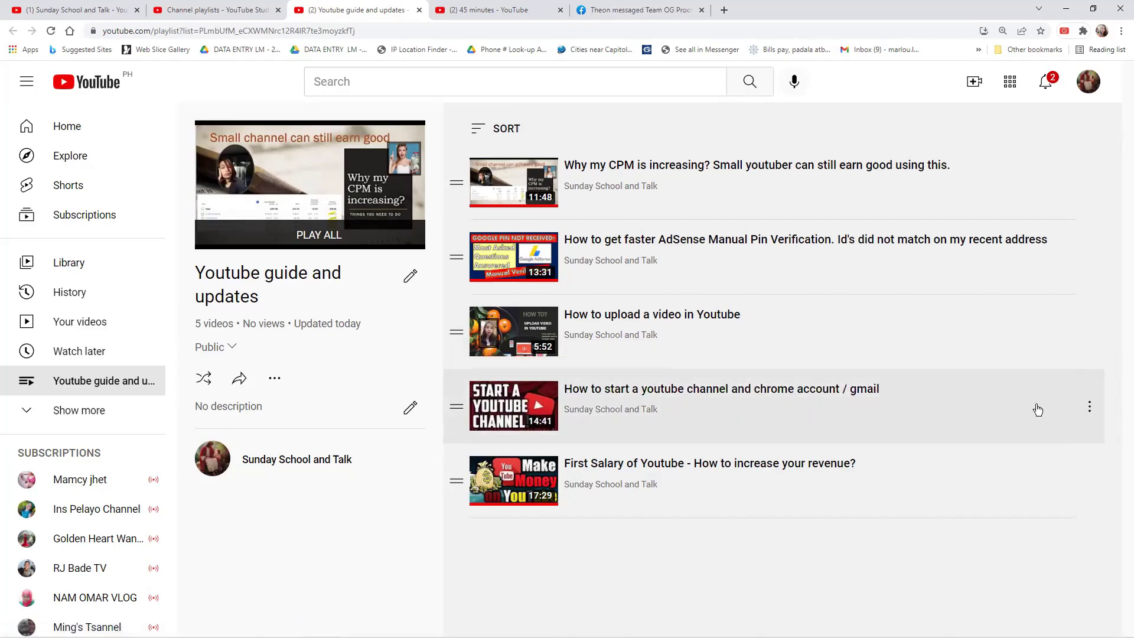
pyautogui.click(1090, 408)
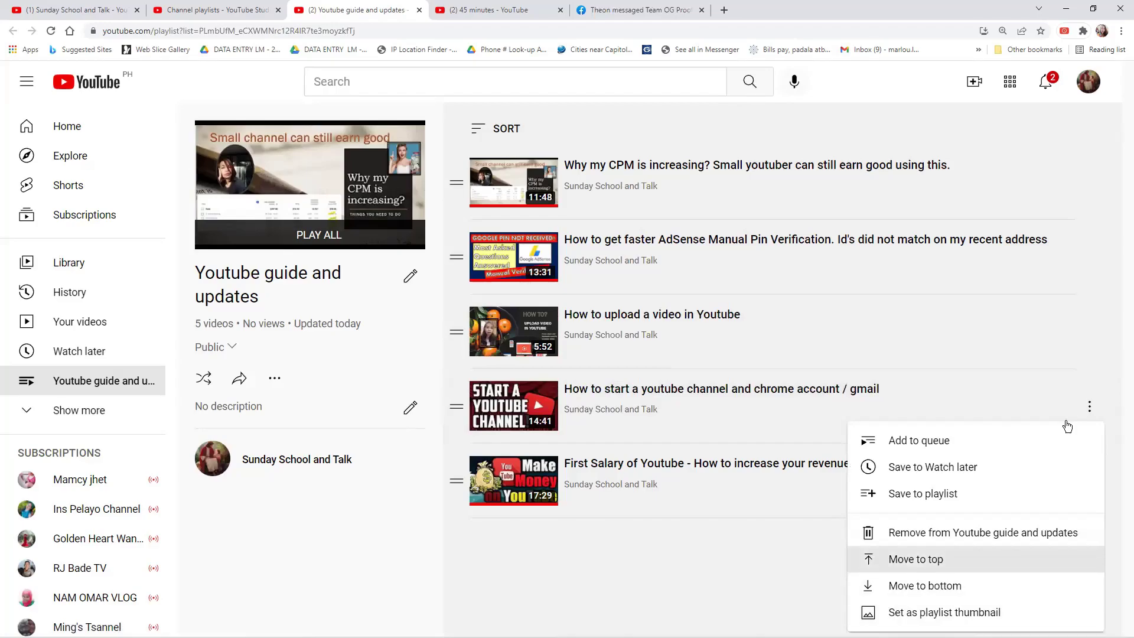
pyautogui.press('Escape')
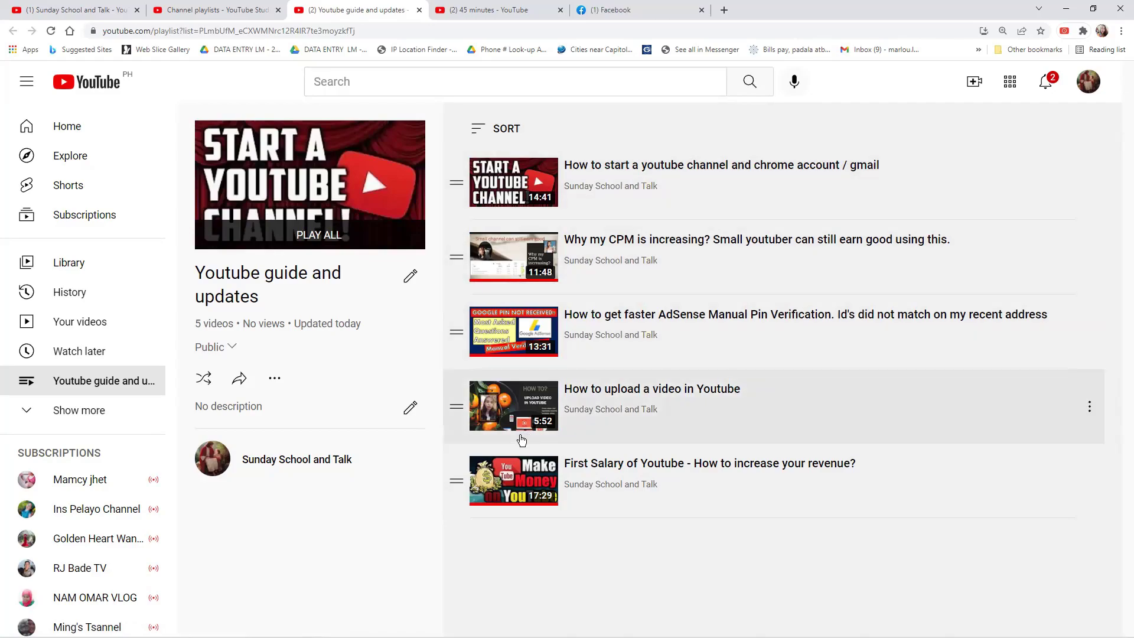
# Step: Drag the upload video to second, AdSense third, and First Salary above the CPM video
pyautogui.moveTo(453, 404); pyautogui.dragTo(467, 262)
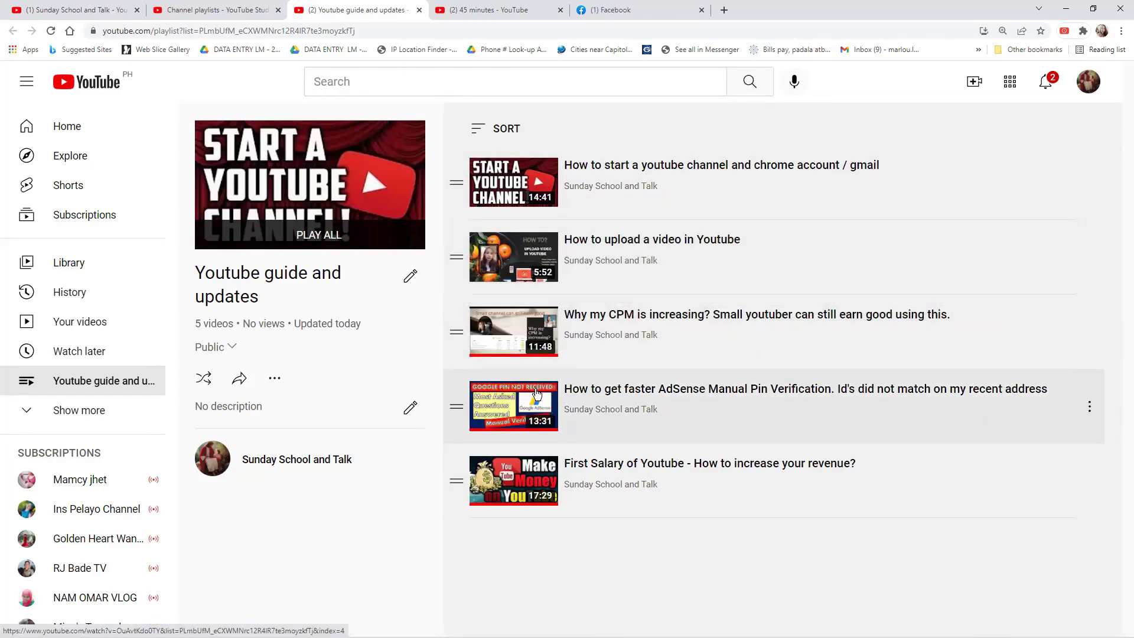
pyautogui.moveTo(456, 414); pyautogui.dragTo(460, 350)
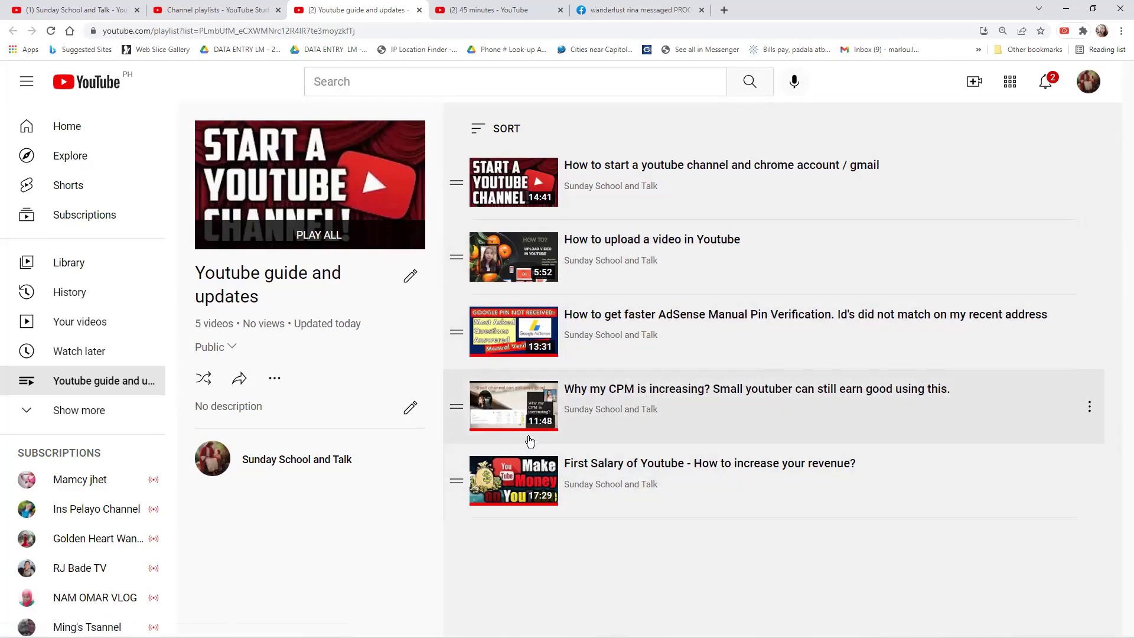
pyautogui.moveTo(457, 481); pyautogui.dragTo(473, 432)
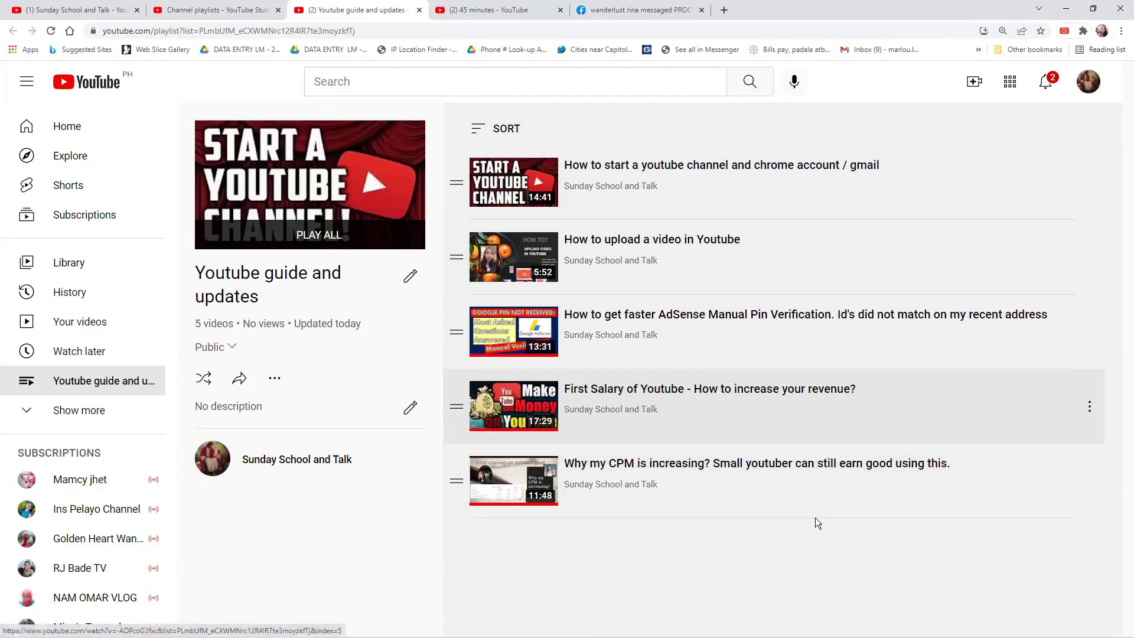